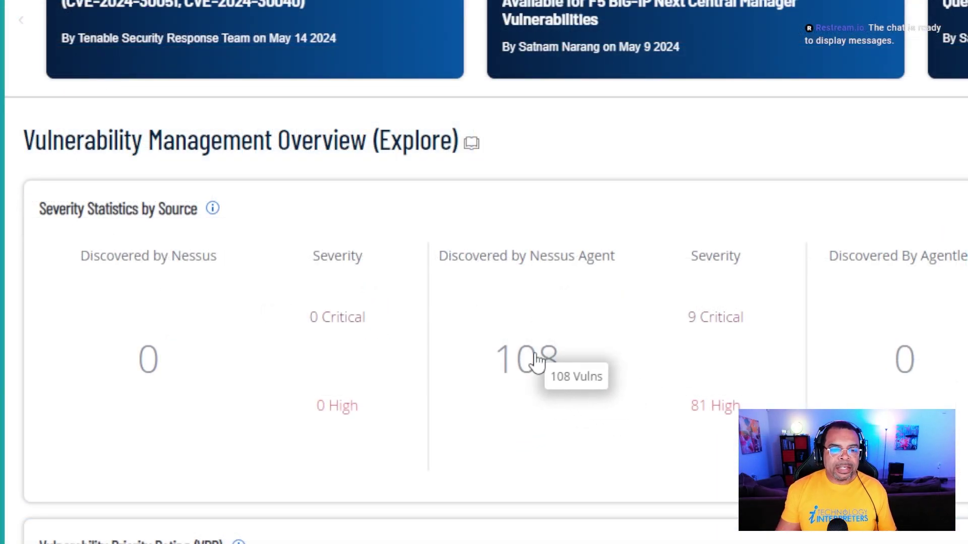
Open the 108 Nessus Agent findings and start editing the filter query.
left_click(550, 351)
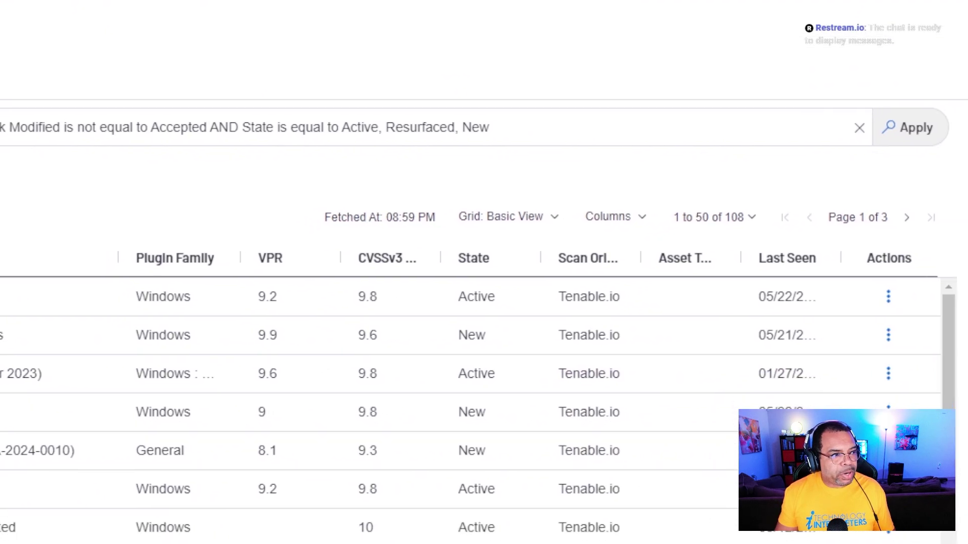
left_click(568, 143)
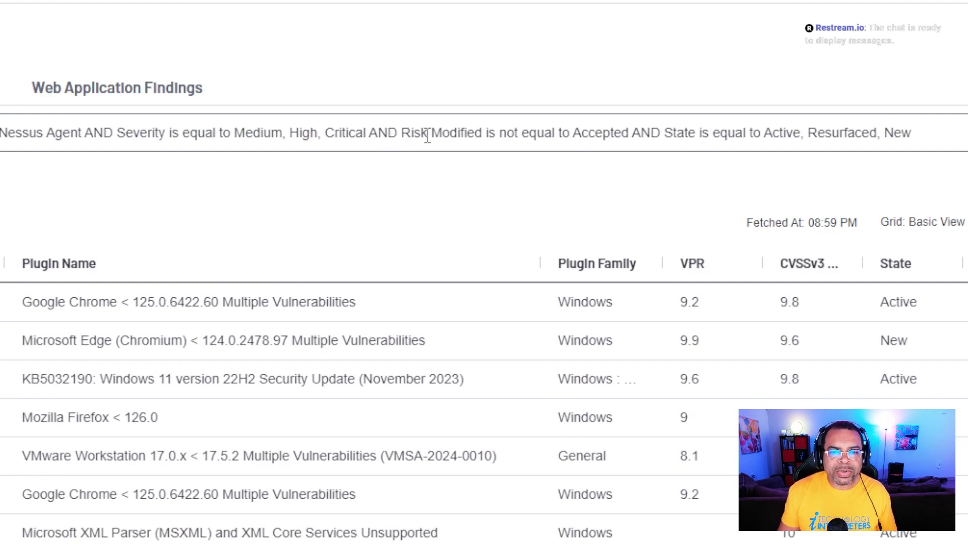
Select and delete 'Active, Resurfaced, New' from the State condition.
left_click(765, 130)
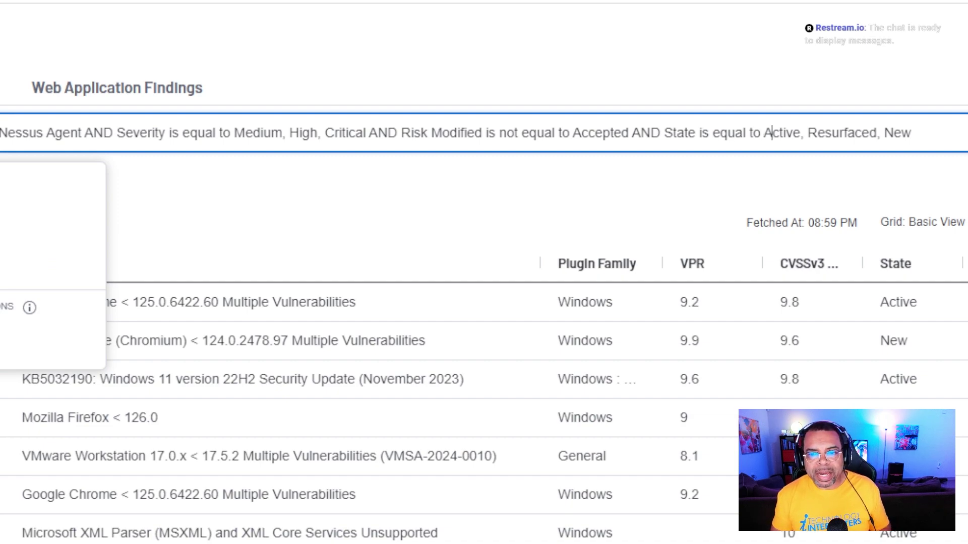
key("Right")
key("Left")
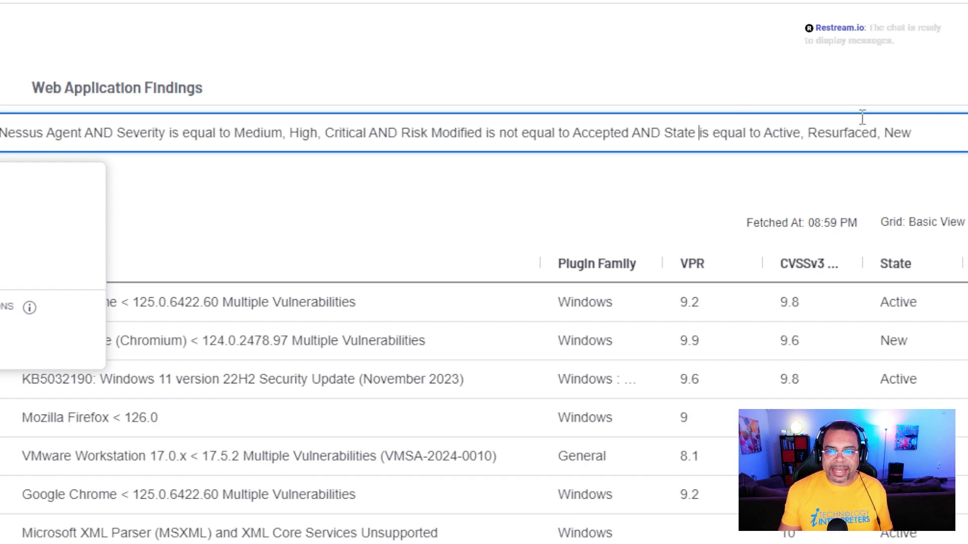
double_click(856, 131)
left_click(909, 133)
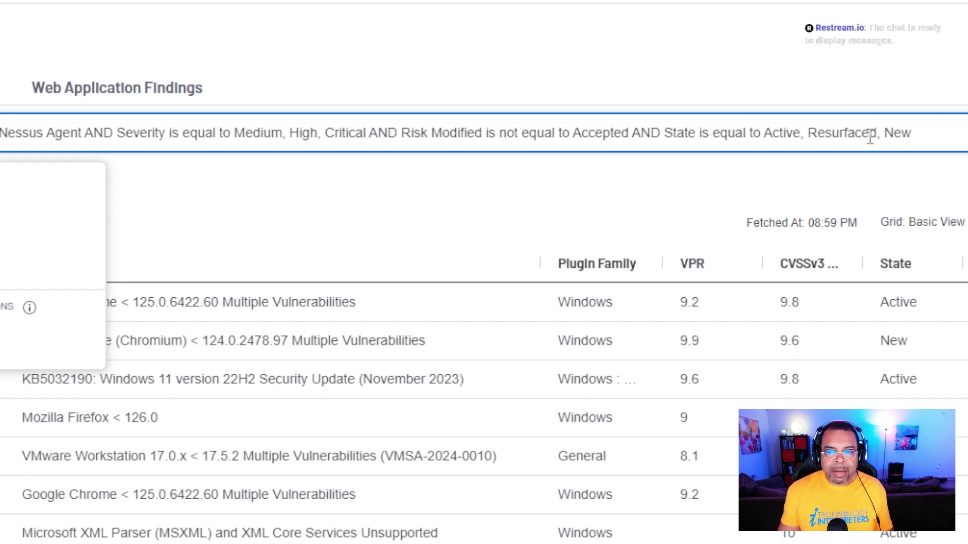
left_click_drag(764, 132, 911, 133)
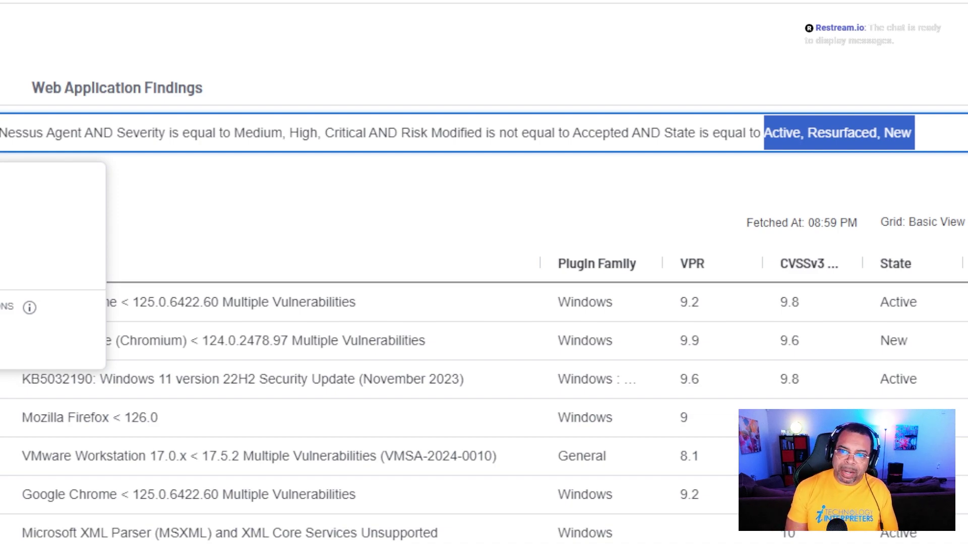
key("BackSpace")
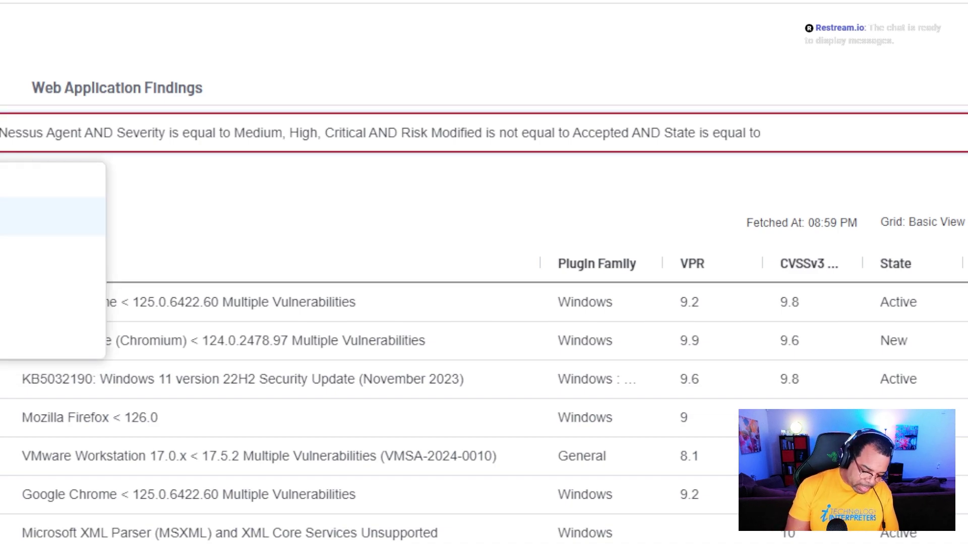
Enter Fixed as the State value, choosing it from the suggestion list.
type("Go")
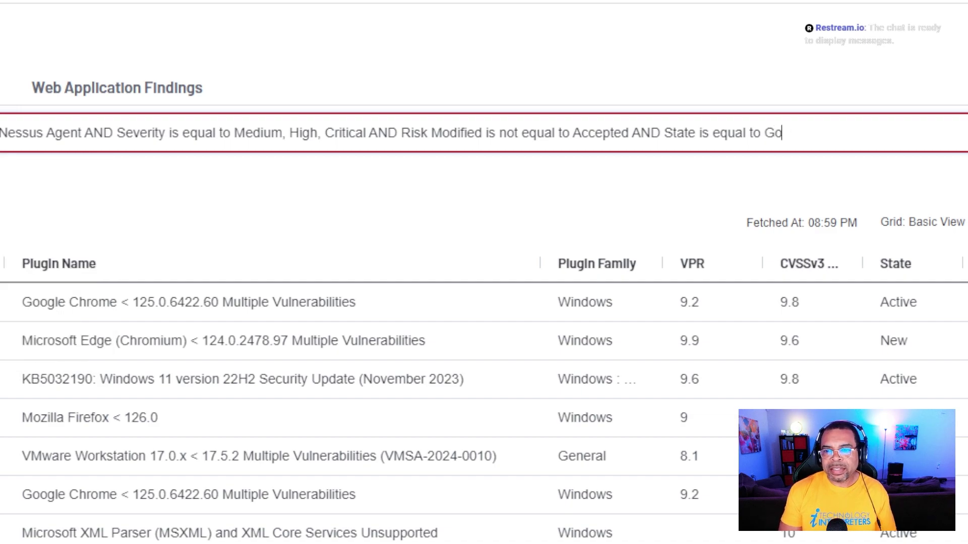
key("BackSpace")
key("BackSpace")
type("Fixed")
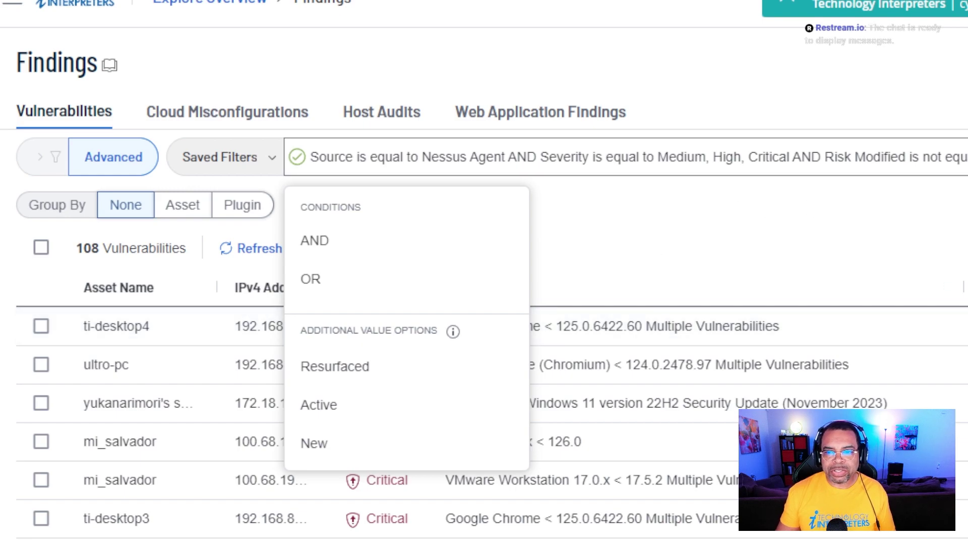
key("BackSpace")
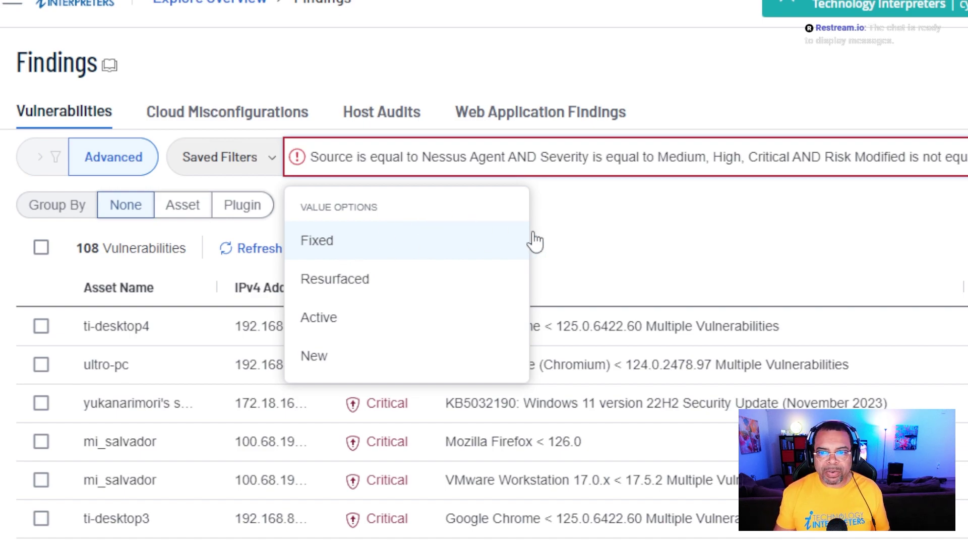
left_click(357, 247)
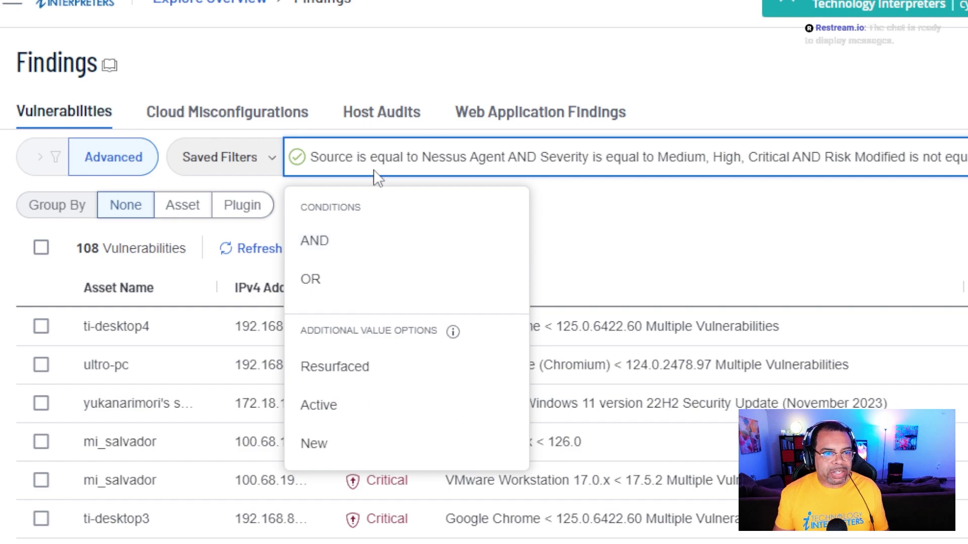
left_click(427, 86)
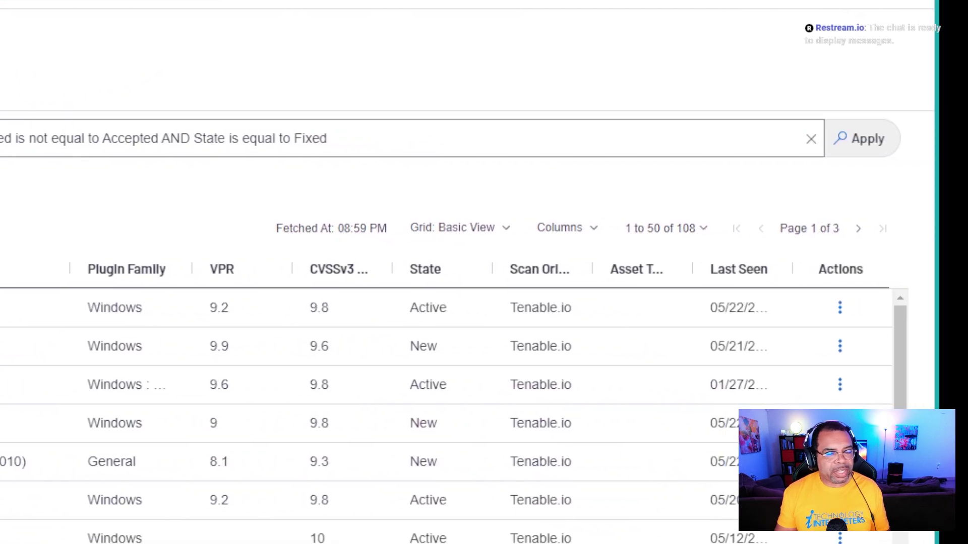
Apply the Fixed filter, then add 'plugin name contains internet explorer' and run it.
left_click(872, 152)
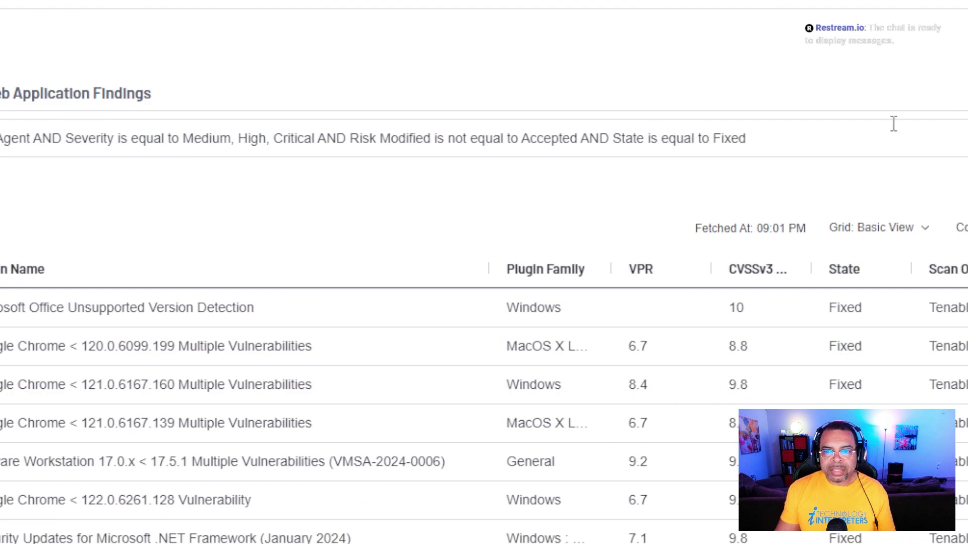
left_click(816, 140)
type("and pl")
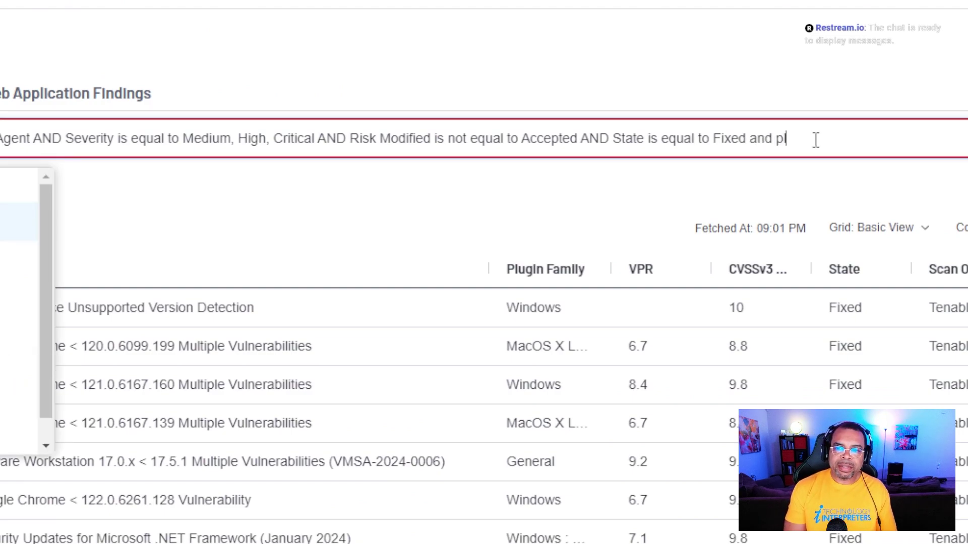
type("ugin name")
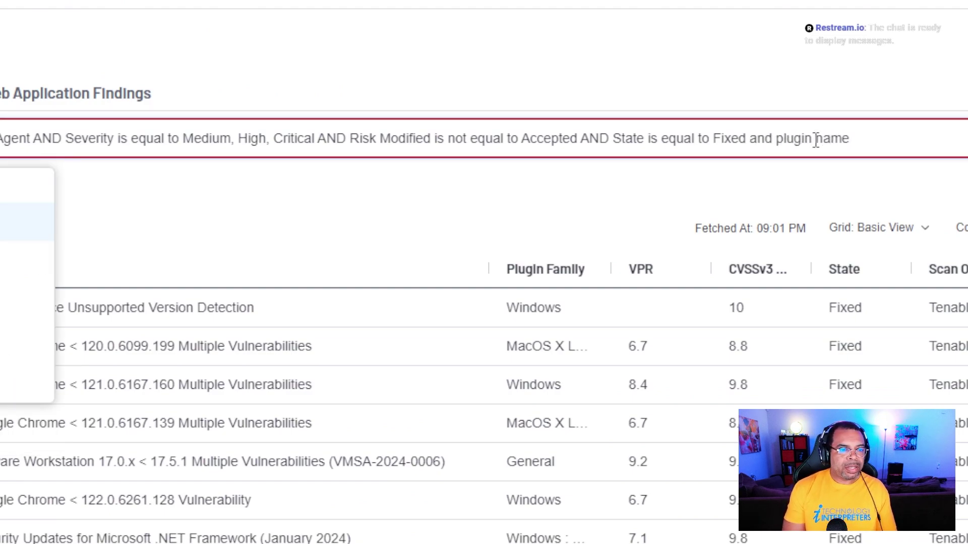
left_click(25, 375)
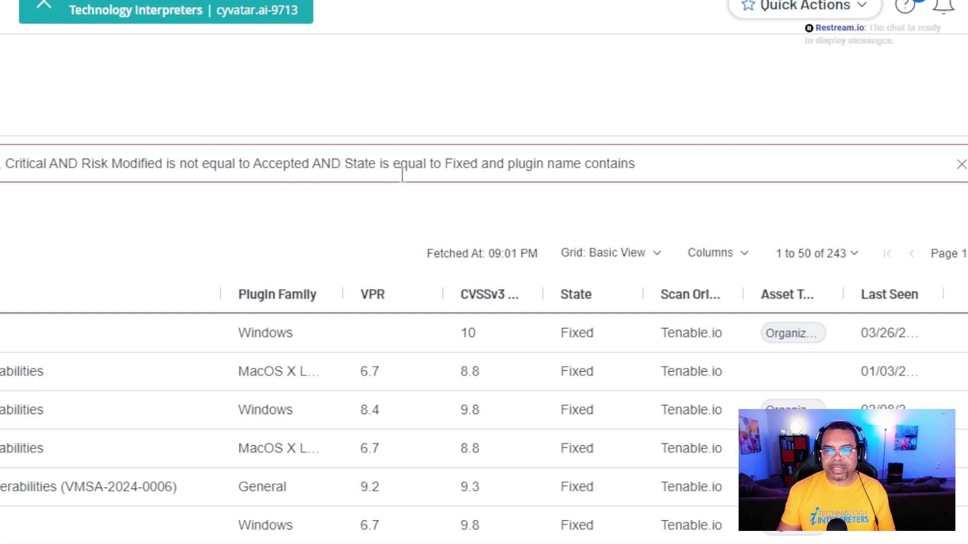
left_click(768, 153)
type("internet explorer")
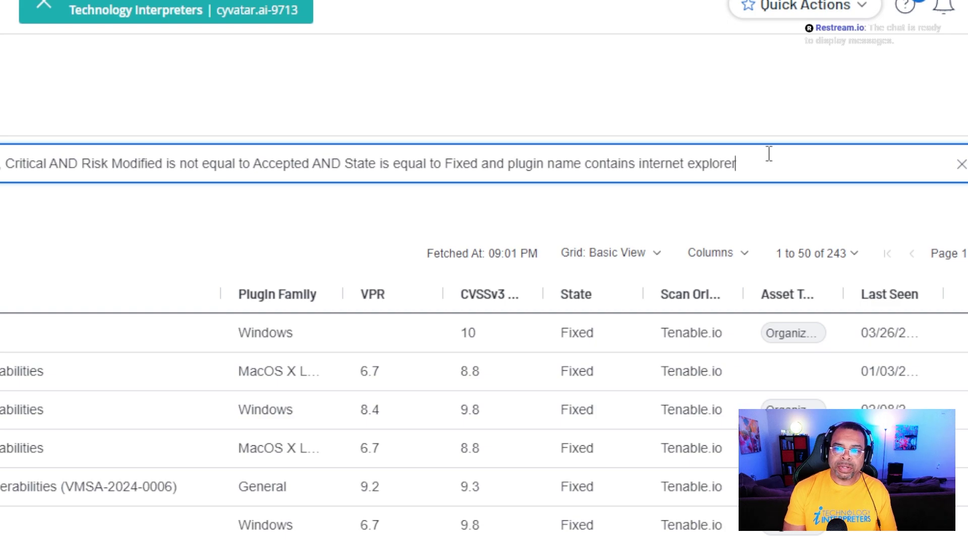
key("Return")
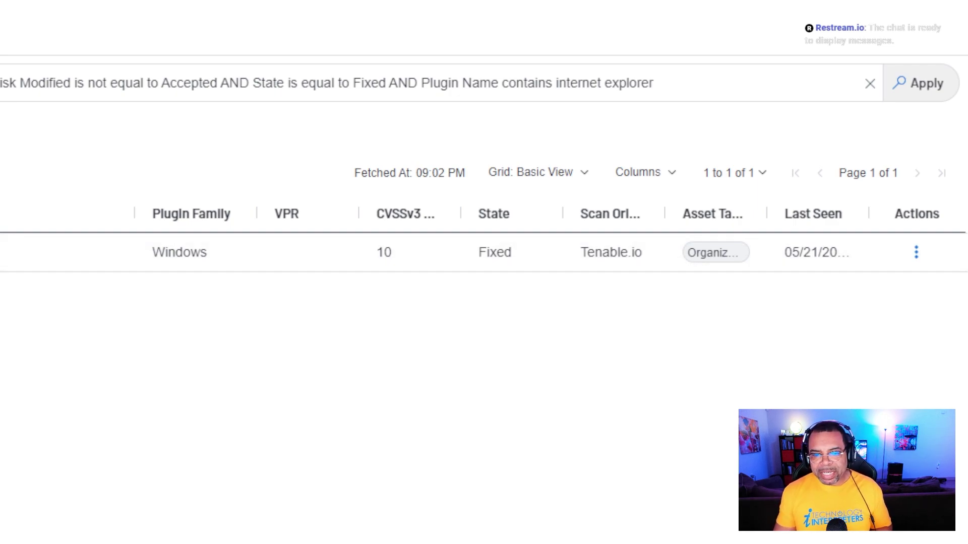
Open the single Internet Explorer finding and view its Plugin Output.
type("AND")
left_click(65, 249)
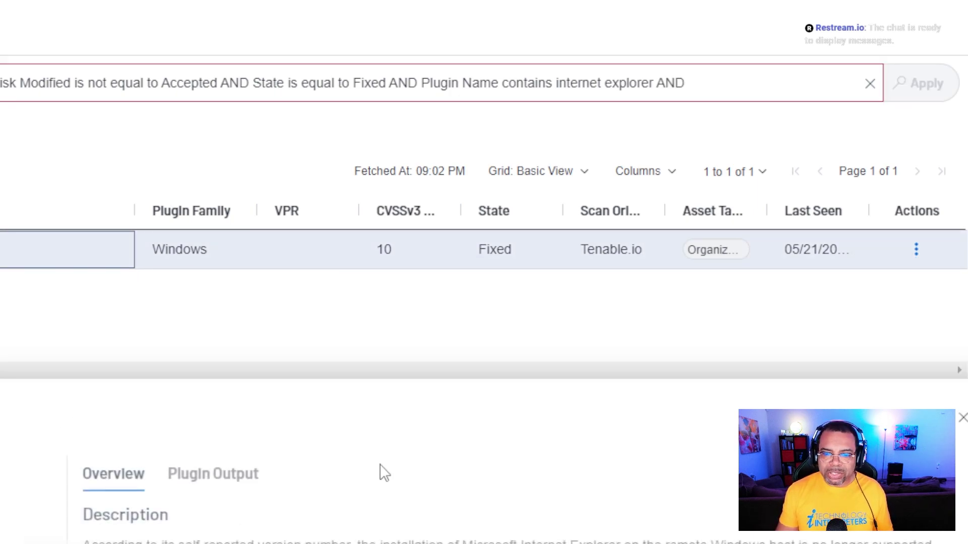
left_click(220, 489)
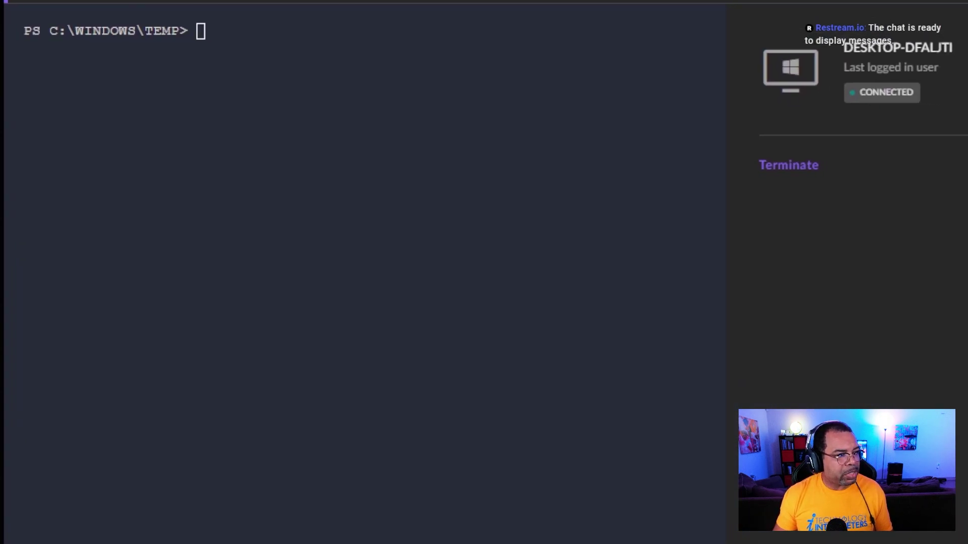
Paste the Get-Item command for the Internet Explorer\Main policy key and run it.
right_click(422, 208)
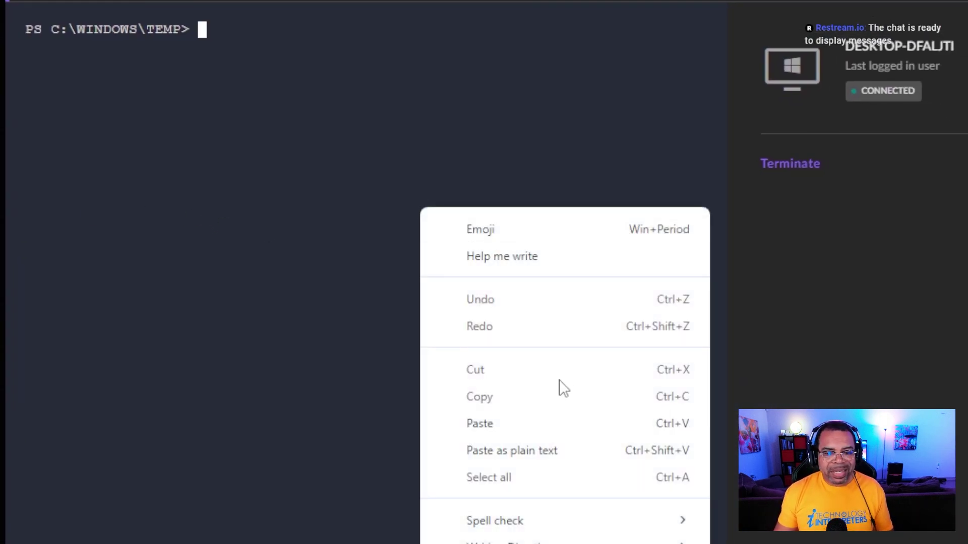
left_click(576, 464)
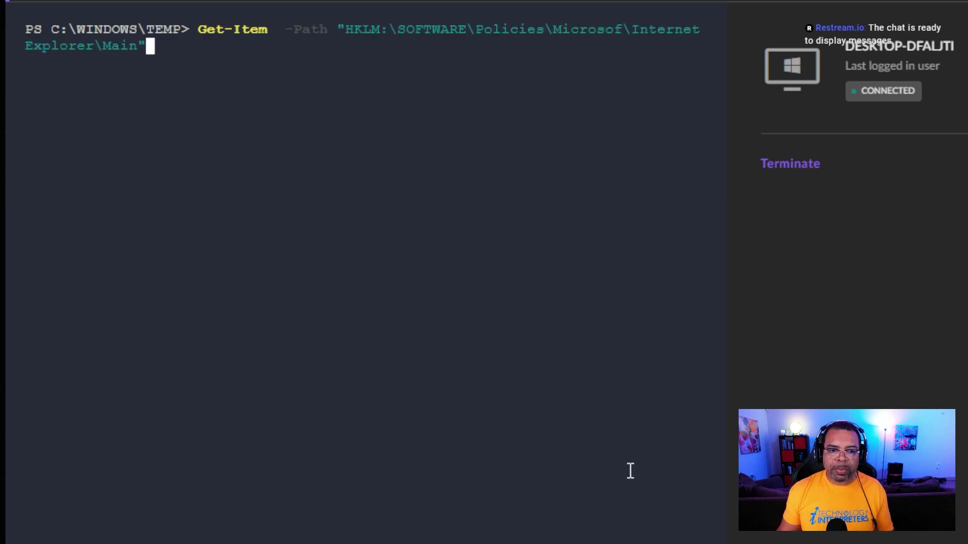
key("Return")
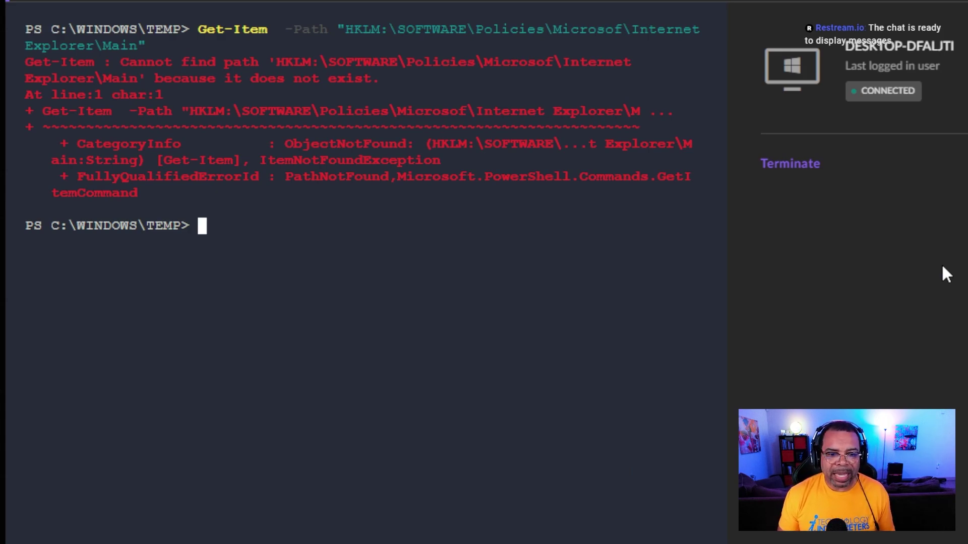
Correct 'Microsof' to 'Microsoft' in the path and rerun Get-Item on Internet Explorer\Main.
key("Up")
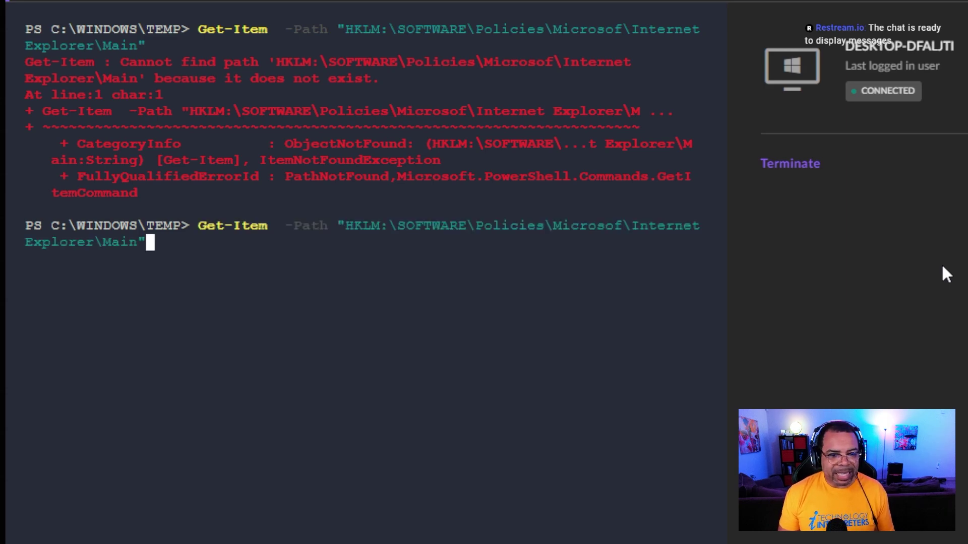
key("Left")
key("BackSpace")
key("BackSpace")
key("BackSpace")
key("BackSpace")
key("BackSpace")
key("BackSpace")
key("BackSpace")
key("BackSpace")
key("BackSpace")
key("BackSpace")
key("BackSpace")
key("BackSpace")
key("BackSpace")
key("BackSpace")
key("BackSpace")
key("BackSpace")
key("BackSpace")
key("BackSpace")
key("BackSpace")
key("BackSpace")
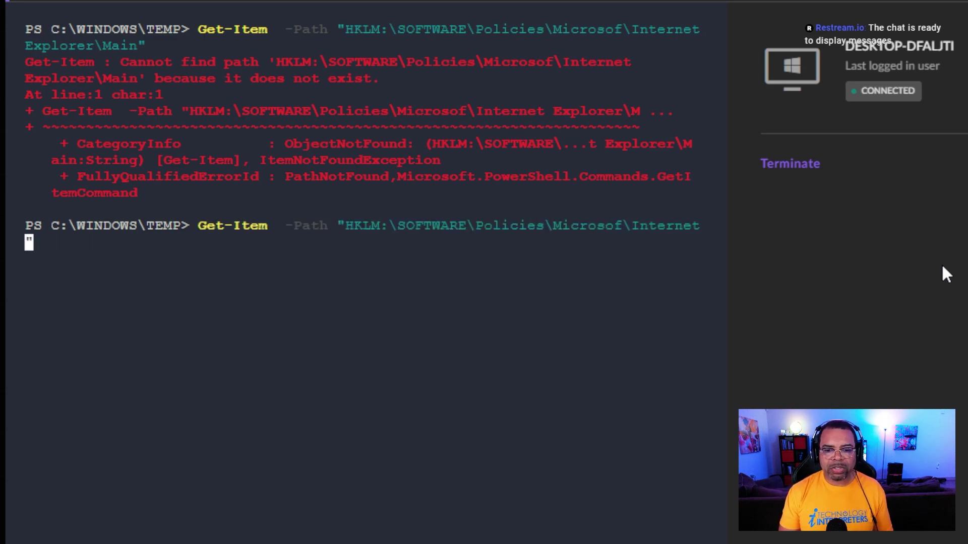
key("BackSpace")
key("BackSpace")
key("BackSpace")
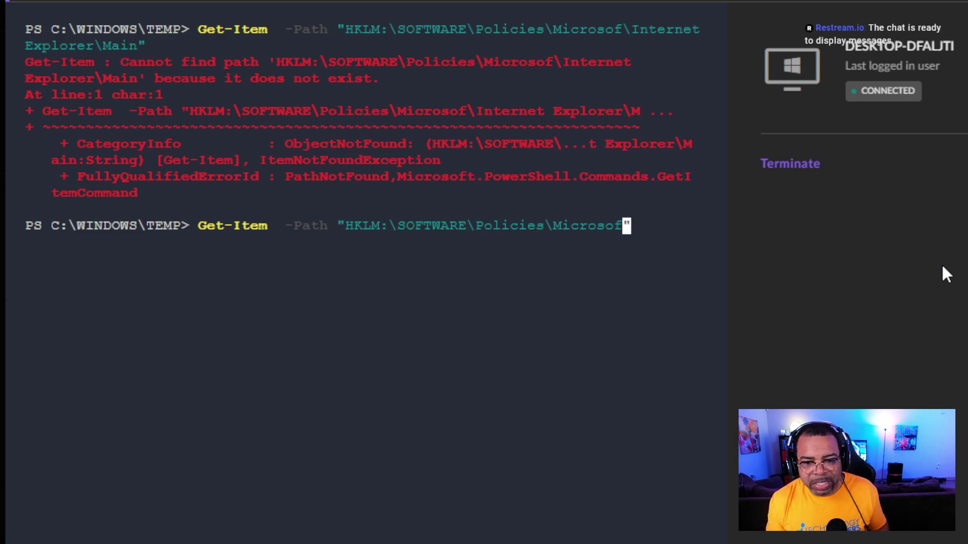
key("Up")
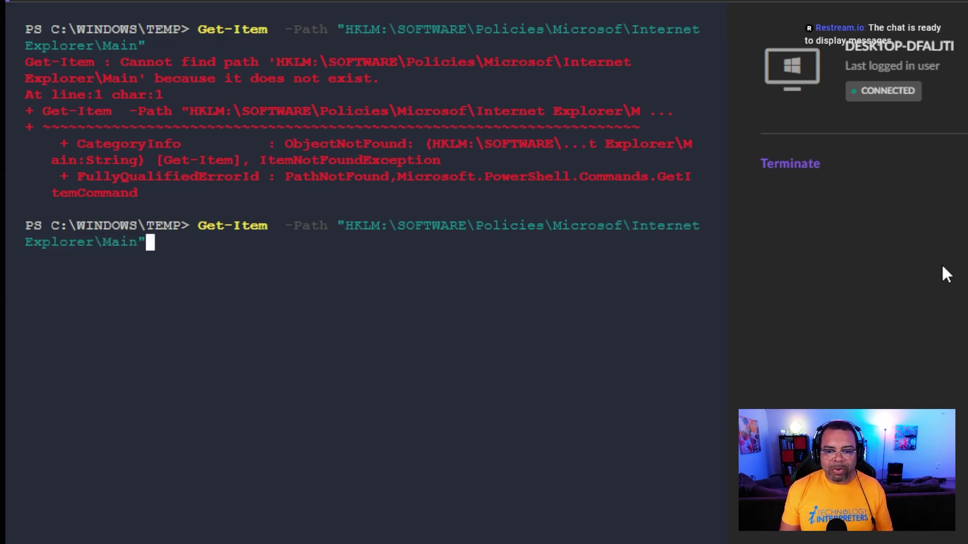
key("ctrl+Left")
key("ctrl+Left")
key("ctrl+Left")
key("ctrl+Left")
key("ctrl+Left")
key("ctrl+Left")
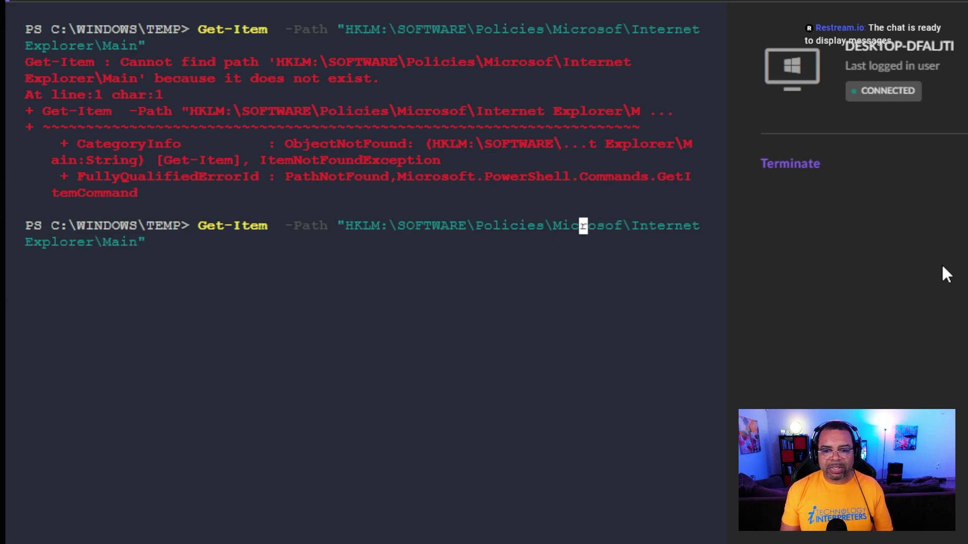
key("Right")
key("Right")
key("Right")
key("Right")
key("Right")
key("Right")
key("Right")
key("Right")
key("Right")
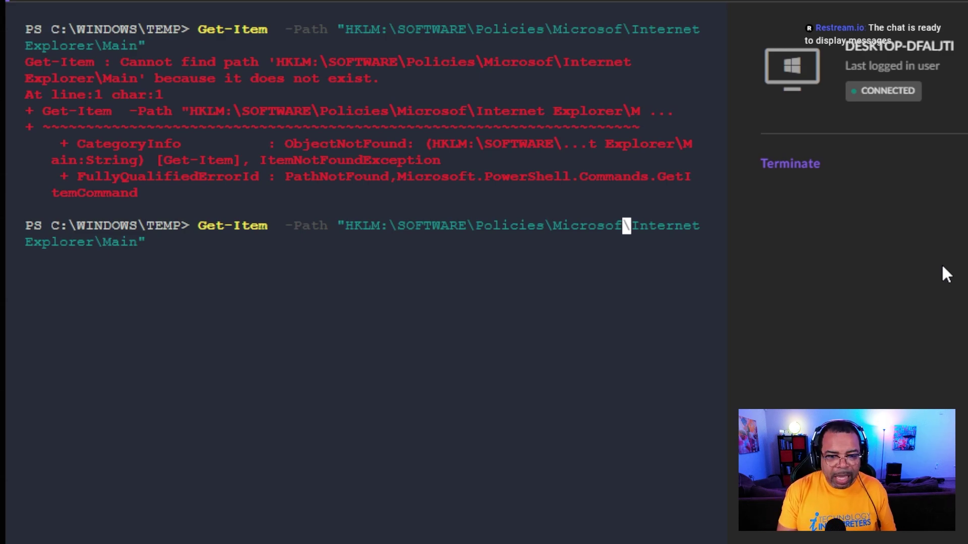
type("t")
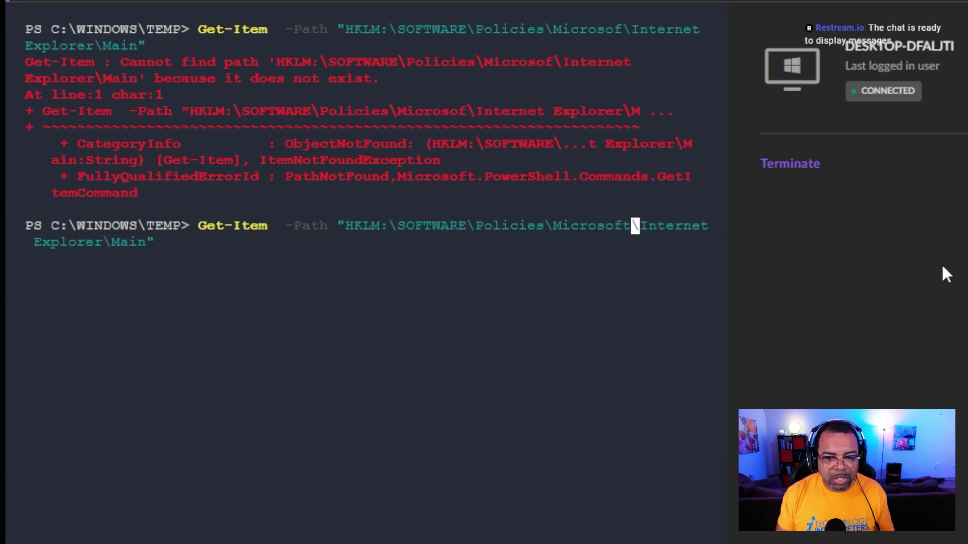
key("Return")
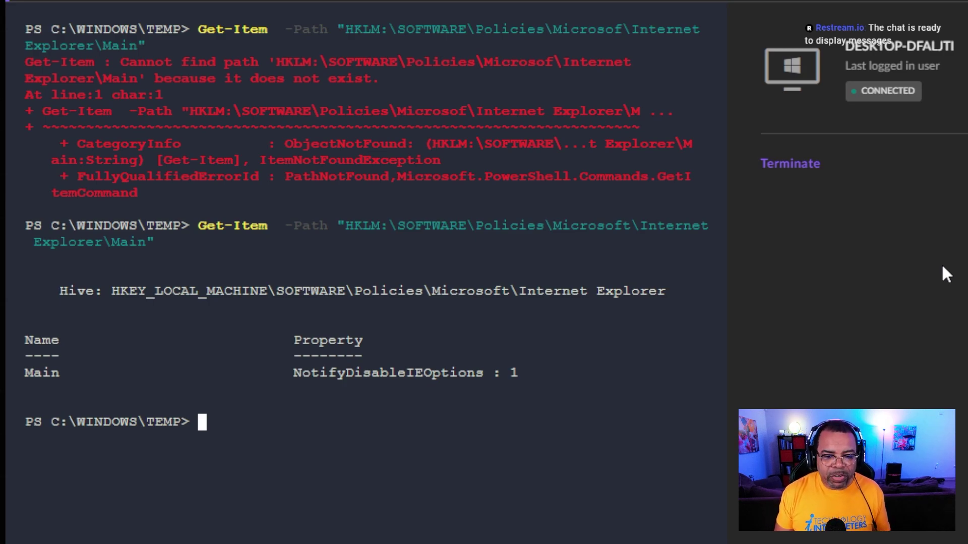
Trim the path to HKLM:\SOFTWARE\Policies and query that key.
key("Up")
key("Left")
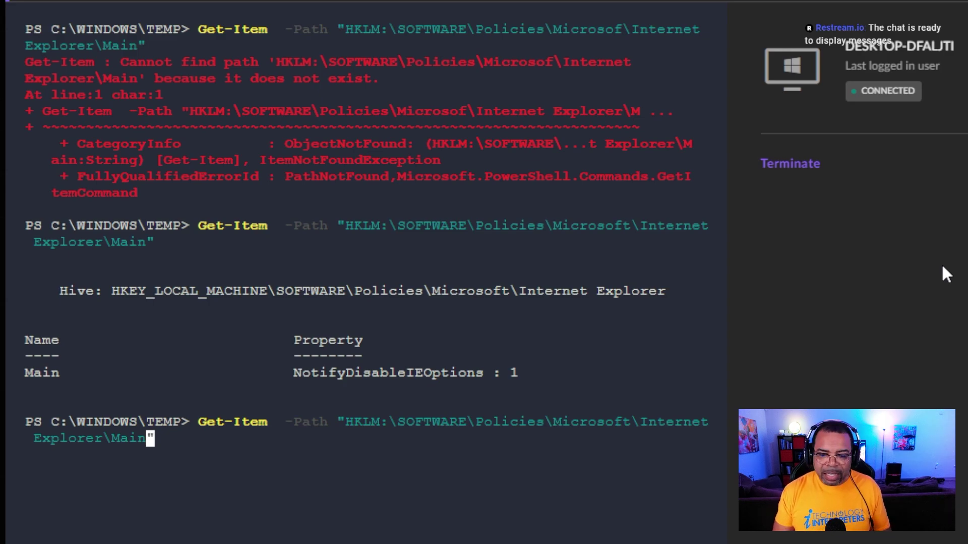
key("BackSpace")
key("BackSpace")
key("BackSpace")
key("BackSpace")
key("BackSpace")
key("BackSpace")
key("BackSpace")
key("BackSpace")
key("BackSpace")
key("BackSpace")
key("BackSpace")
key("BackSpace")
key("BackSpace")
key("BackSpace")
key("BackSpace")
key("BackSpace")
key("BackSpace")
key("BackSpace")
key("BackSpace")
key("BackSpace")
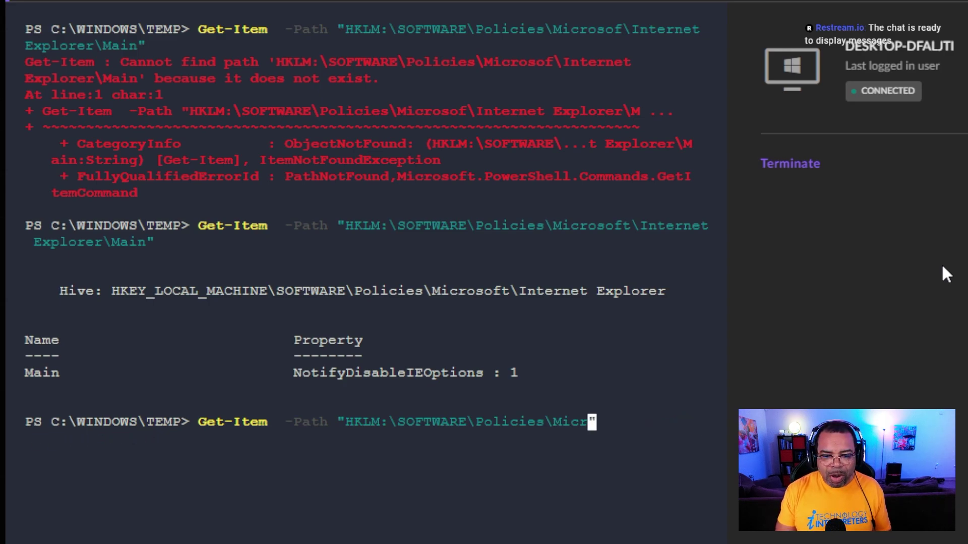
key("BackSpace")
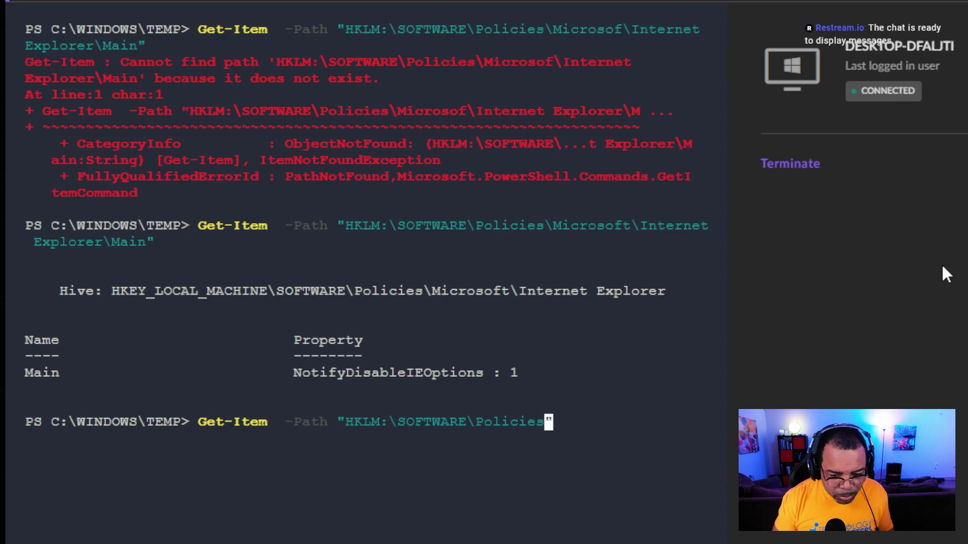
key("Return")
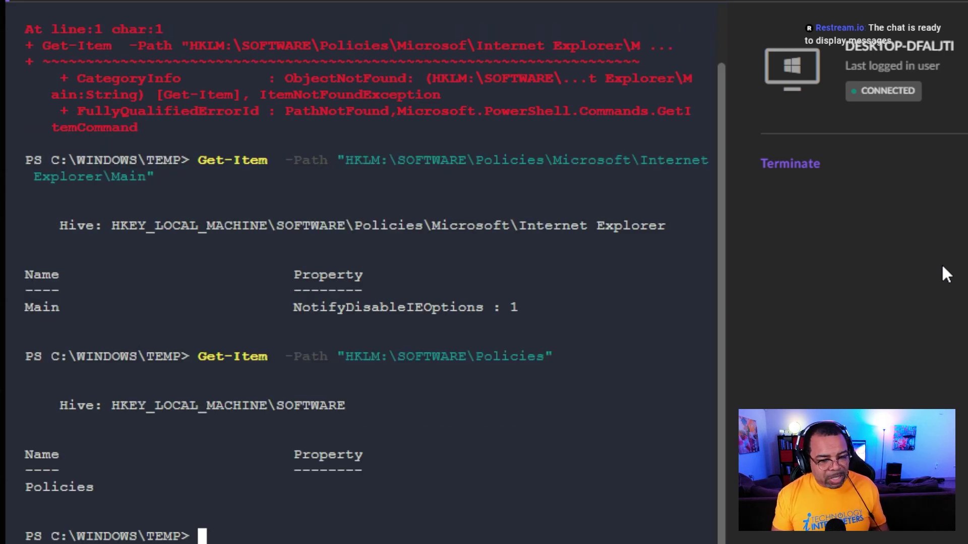
Recall the earlier Get-Item queries and inspect the Policies output.
key("Up")
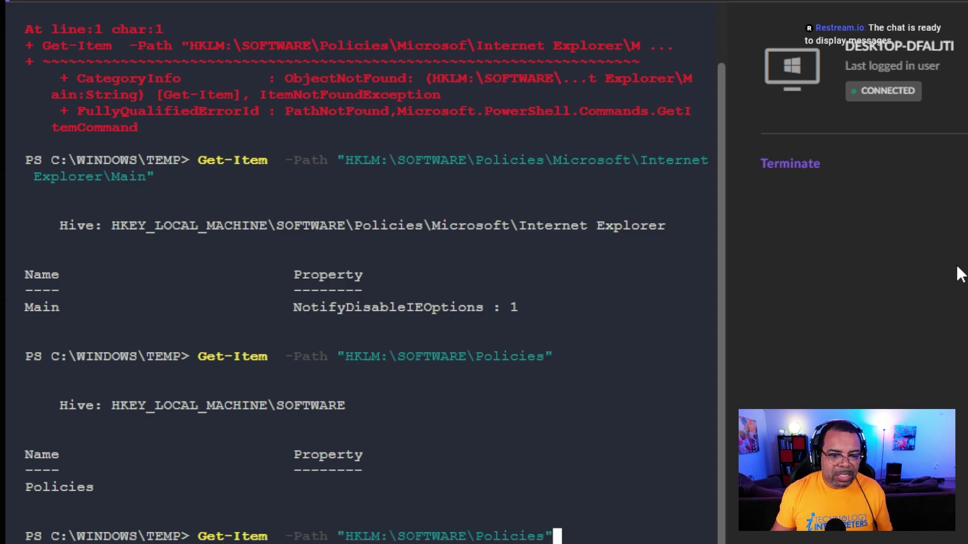
key("Up")
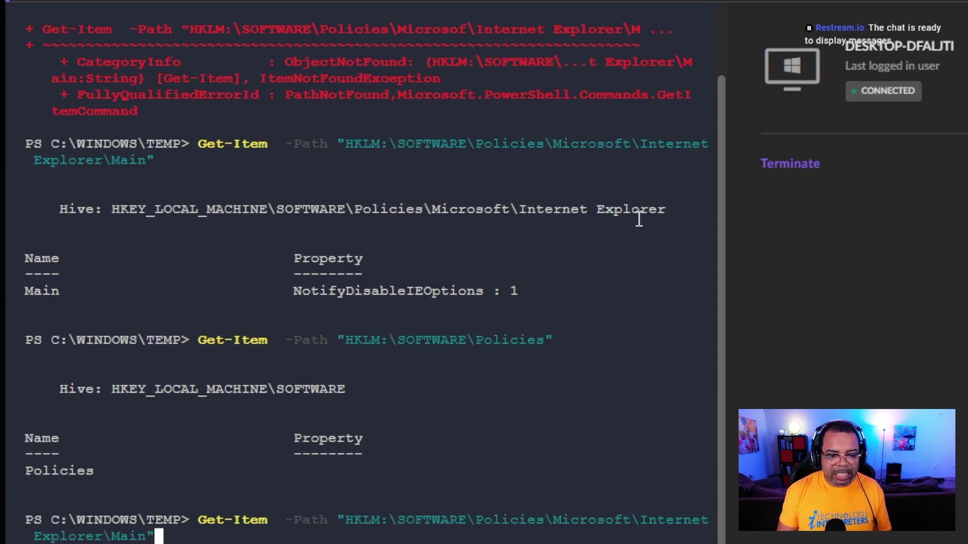
left_click_drag(530, 407, 535, 384)
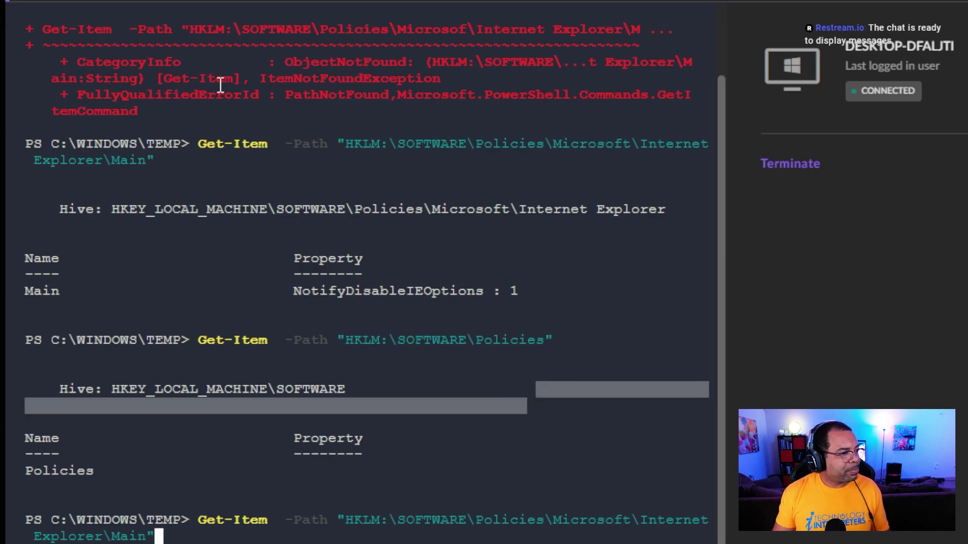
left_click(203, 103)
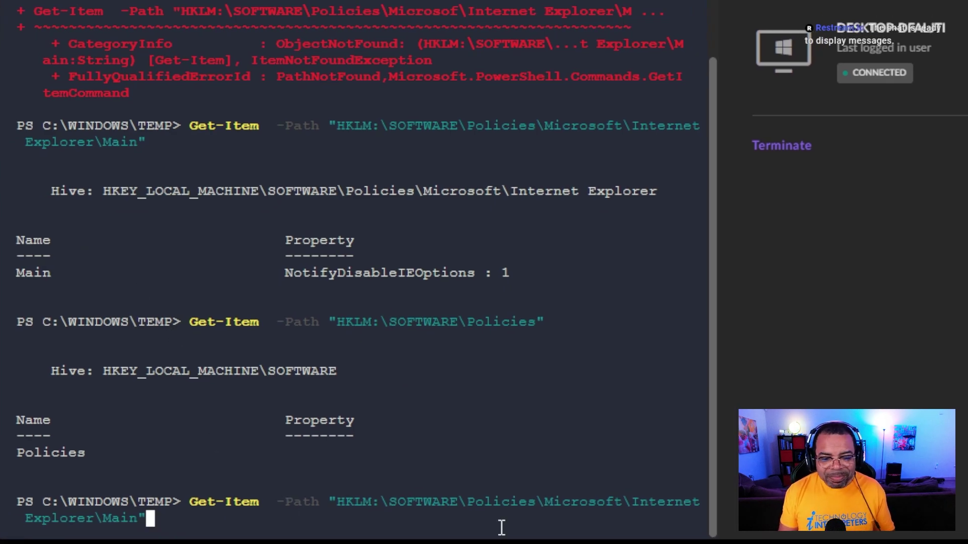
key("Left")
key("Left")
key("Left")
key("Left")
key("Right")
key("Right")
key("Right")
key("Right")
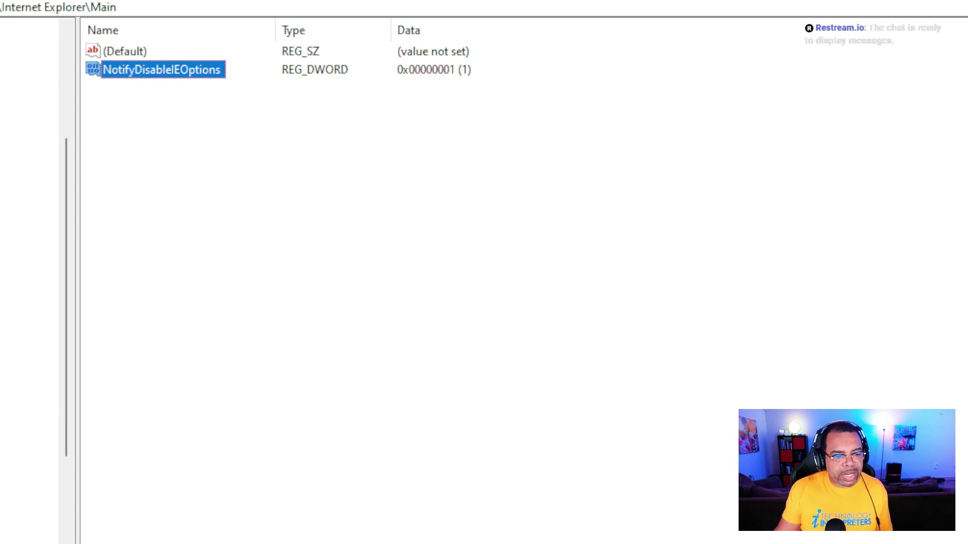
Browse to Policies\Microsoft\Internet Explorer\Main and view NotifyDisableIEOptions (REG_DWORD 1) without changing it.
scroll(31, 302, "down", 5)
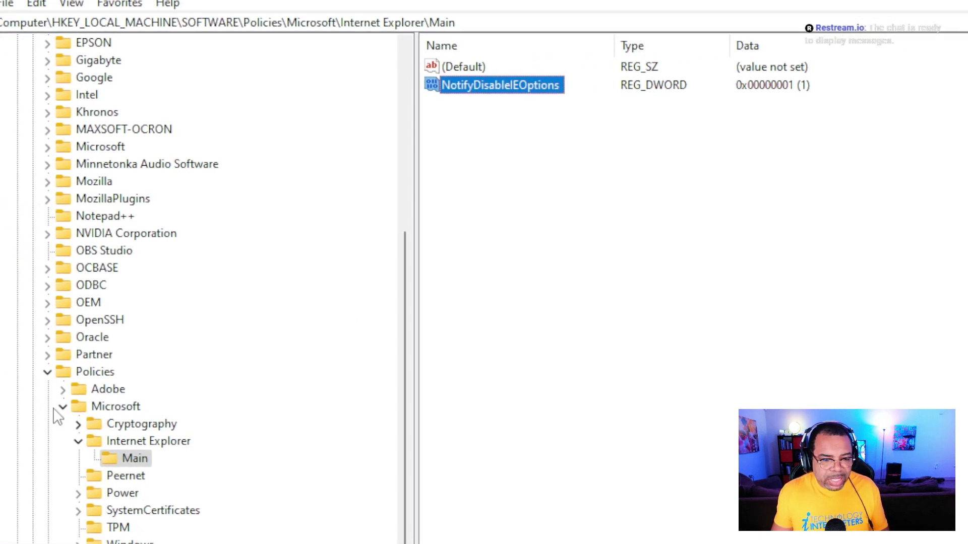
left_click(107, 405)
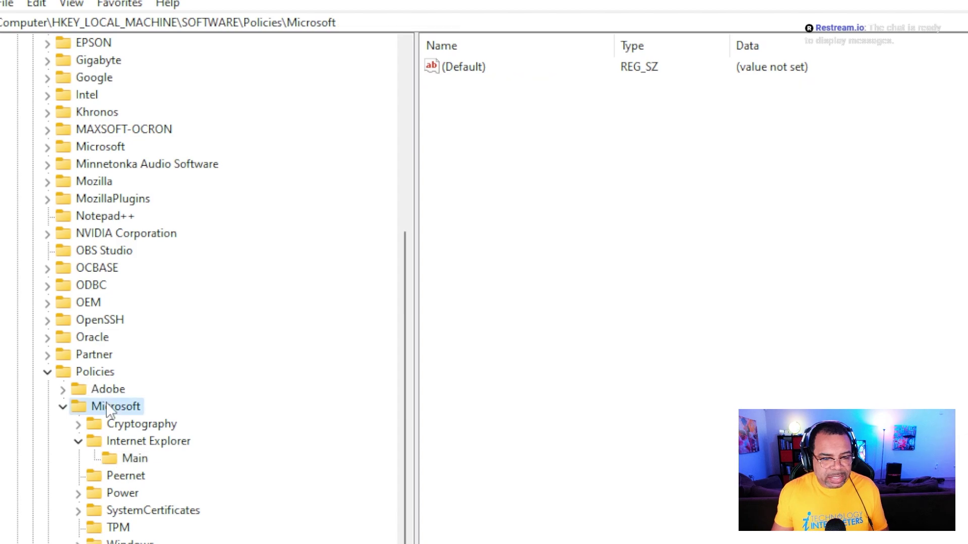
left_click(118, 442)
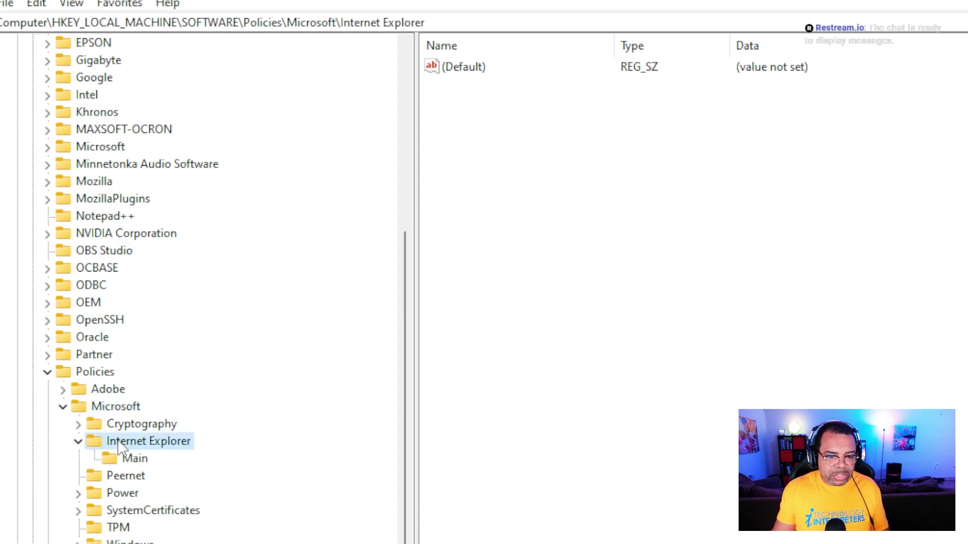
left_click(143, 462)
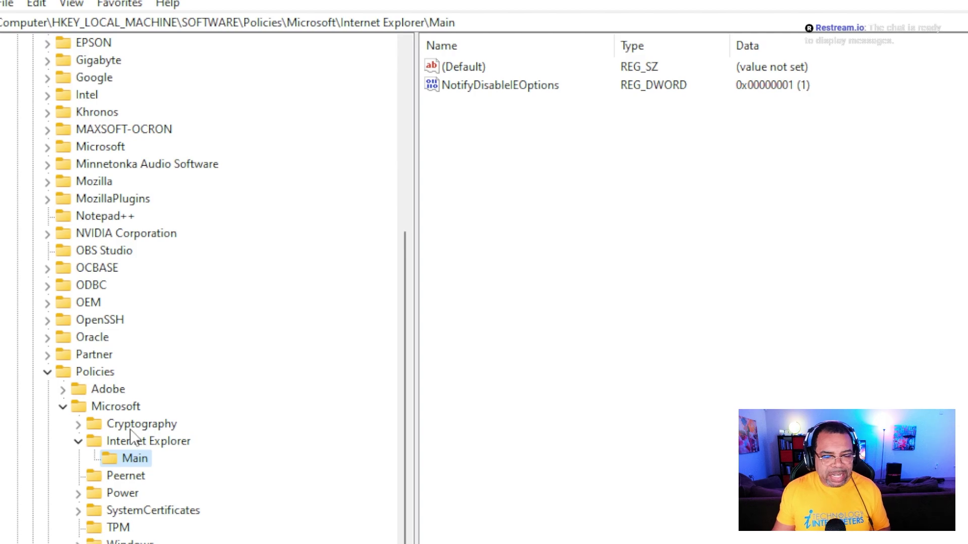
left_click(129, 443)
left_click(132, 459)
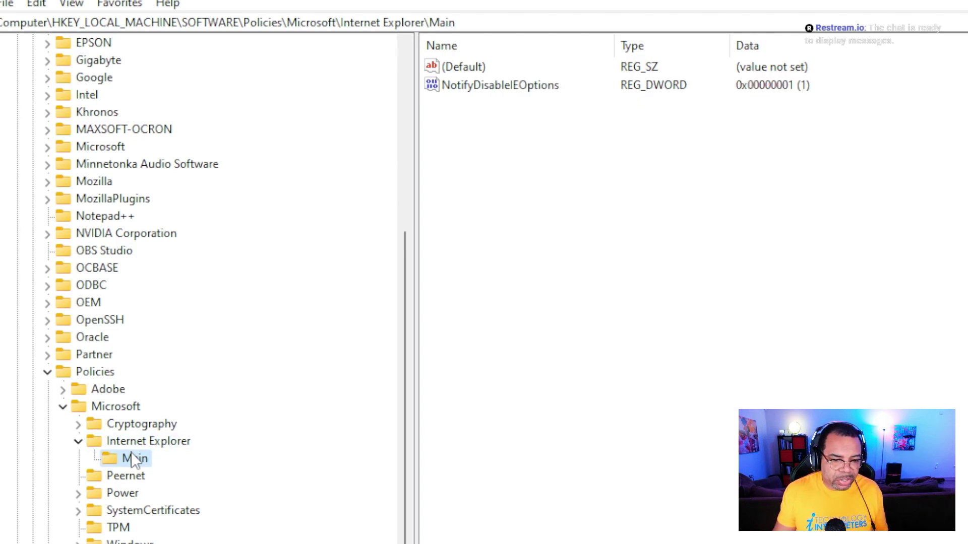
left_click(488, 91)
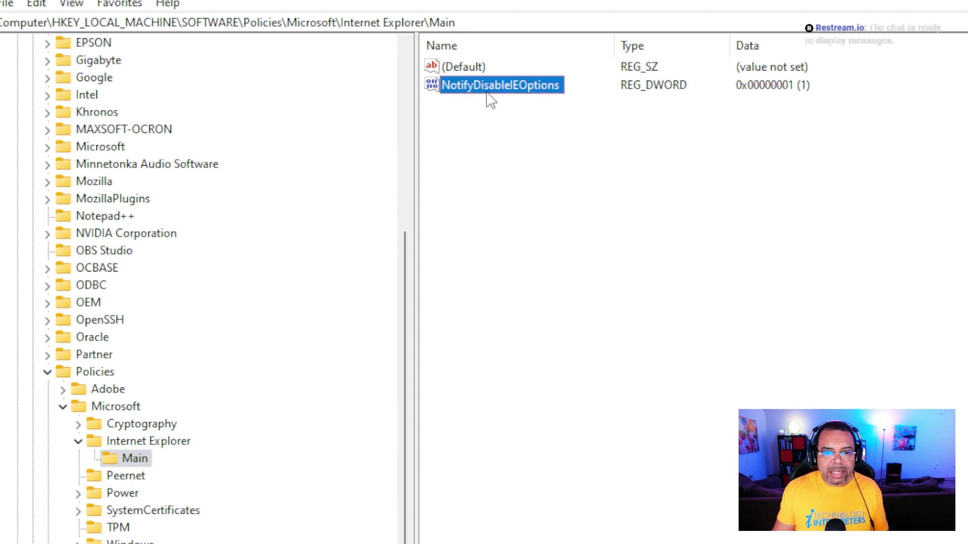
double_click(486, 87)
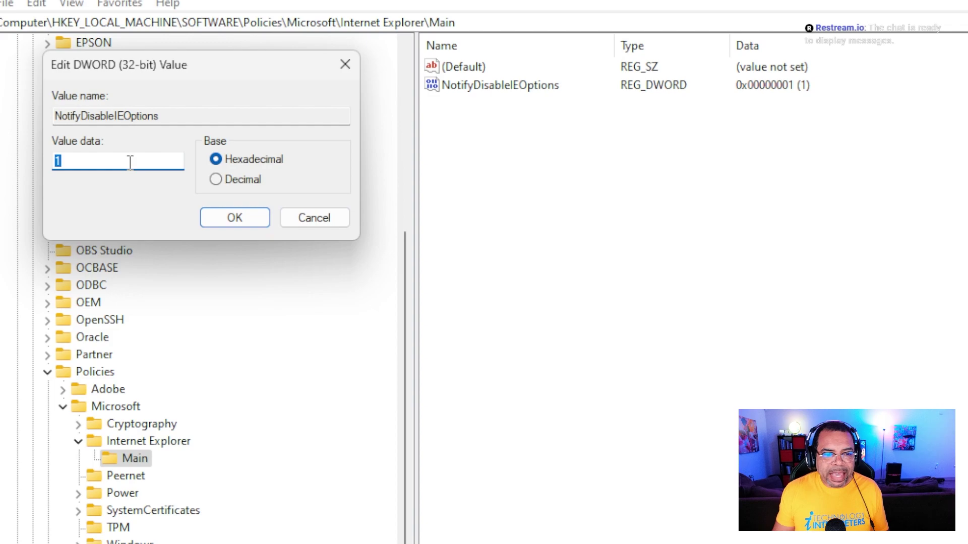
left_click(328, 217)
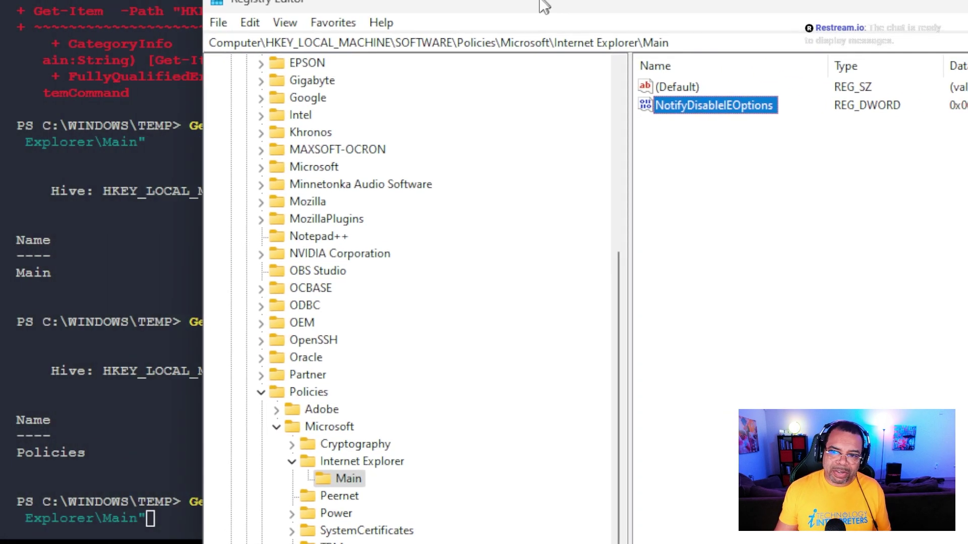
In the remote shell, rerun the Internet Explorer\Main query and recall it from history.
key("alt+Tab")
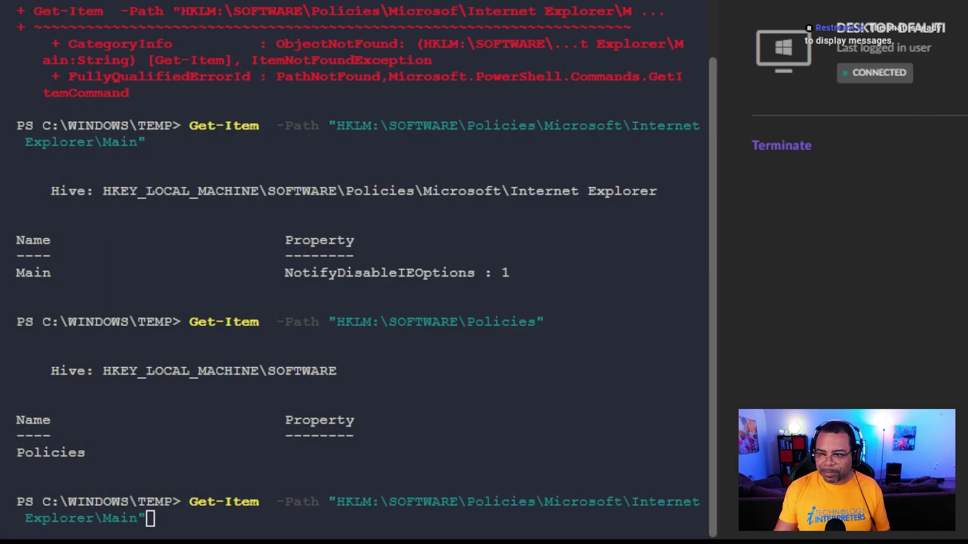
left_click(662, 332)
key("Return")
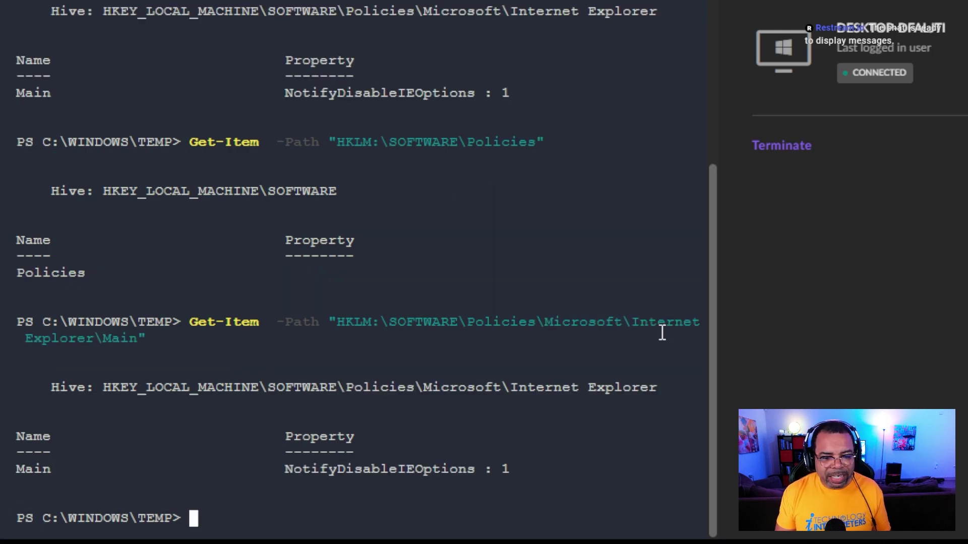
key("Up")
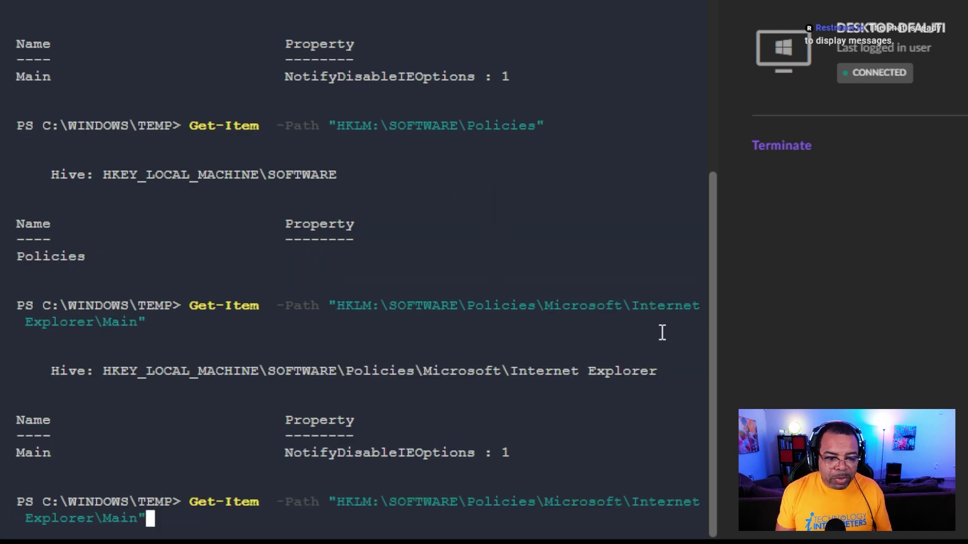
key("Up")
key("Down")
key("Down")
key("Up")
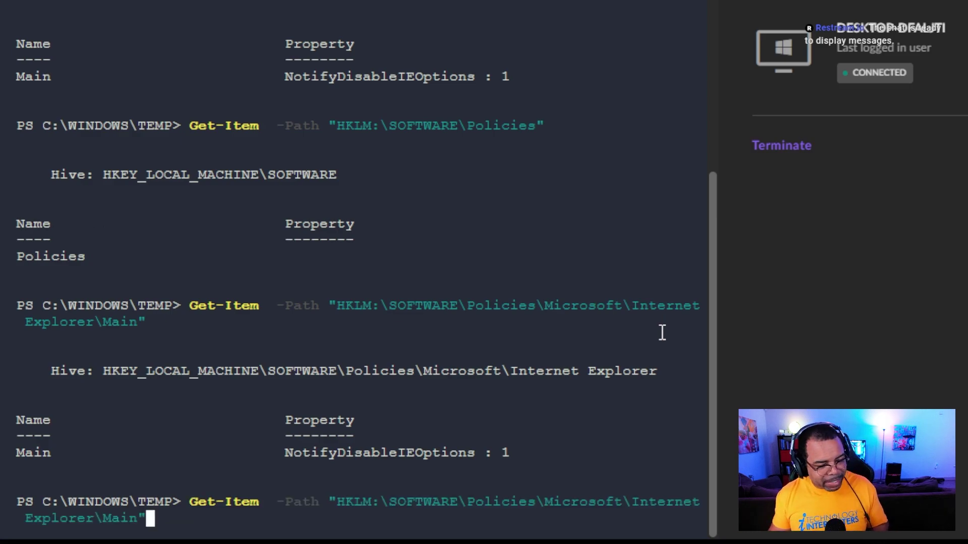
key("Up")
key("Home")
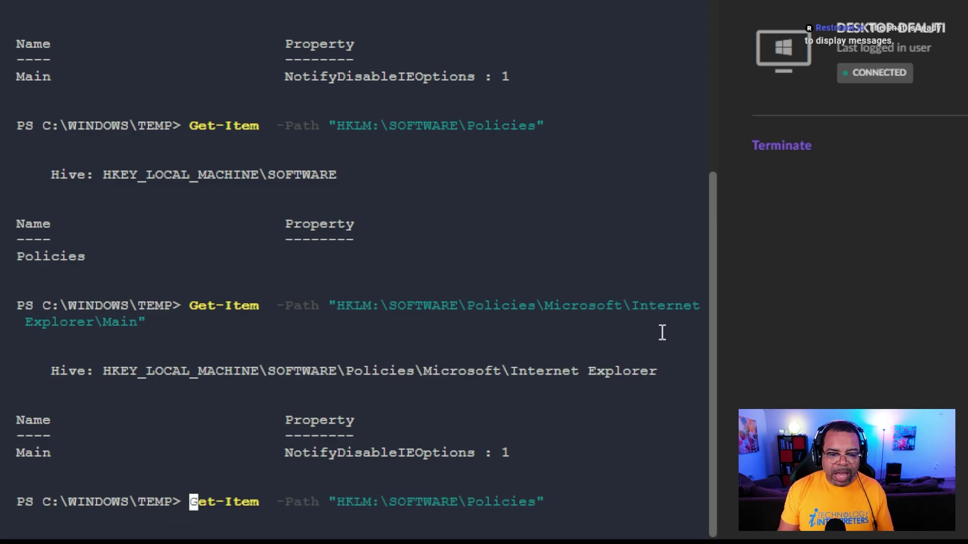
key("Down")
Replace Get-Item with Remove-Item at the start of the recalled command.
key("Home")
key("Delete")
key("Delete")
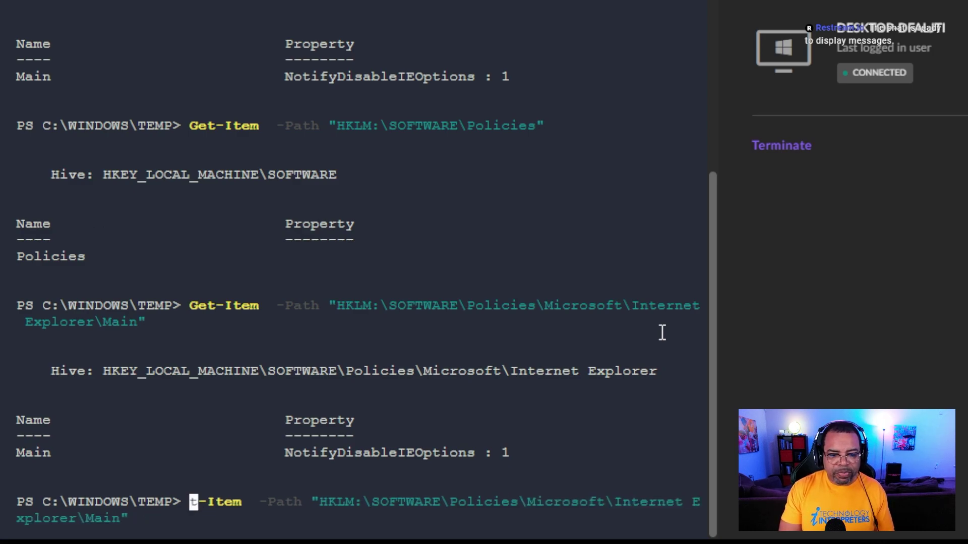
type("R")
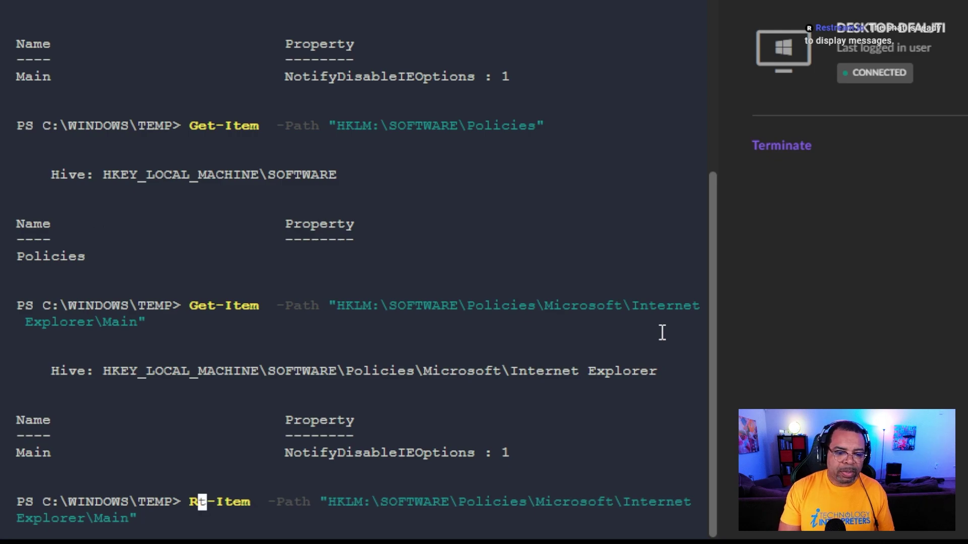
type("emove")
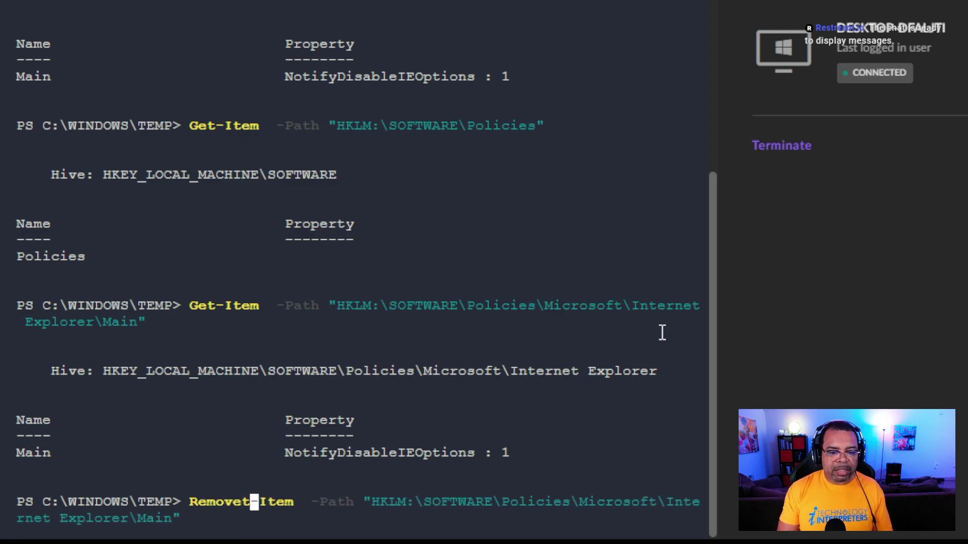
key("Delete")
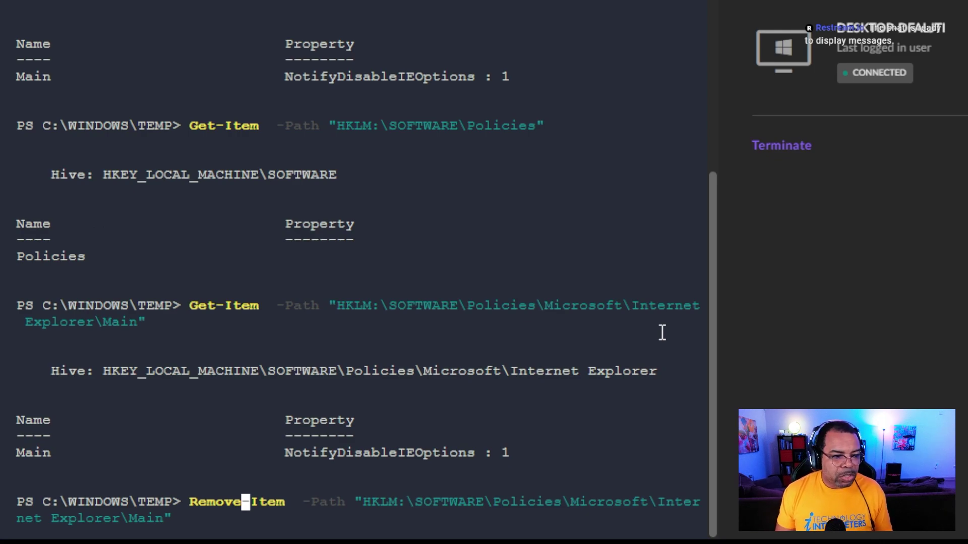
key("Right")
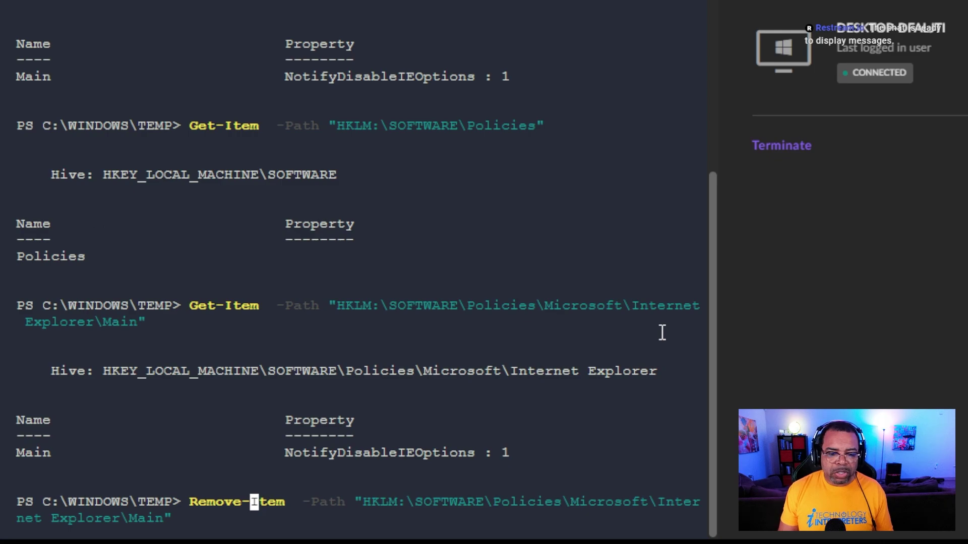
key("Right")
key("Right")
key("Right")
key("Right")
key("Right")
key("Right")
key("Right")
key("Right")
key("Right")
key("Right")
key("Right")
key("Right")
key("Right")
key("Right")
key("Right")
key("Right")
key("Right")
key("Right")
key("Right")
key("Right")
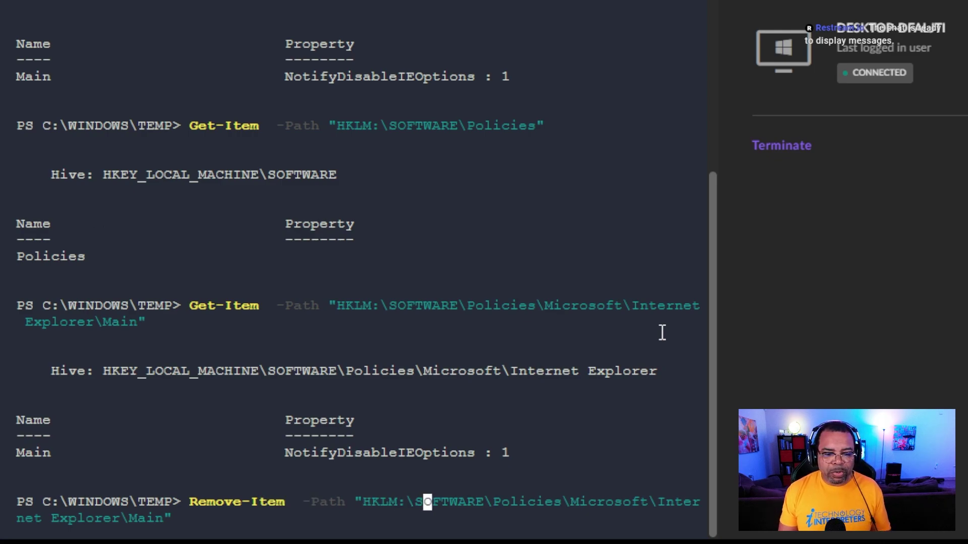
key("Right")
key("Right")
key("Right")
key("Right")
key("Right")
key("Right")
key("Right")
key("Right")
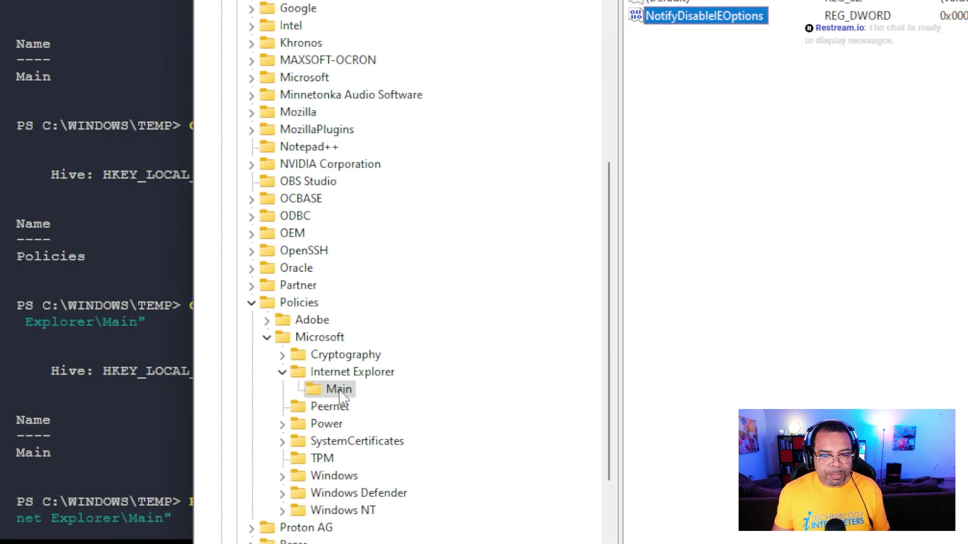
Check the Internet Explorer key and its Main subkey holding NotifyDisableIEOptions in Registry Editor.
left_click(332, 374)
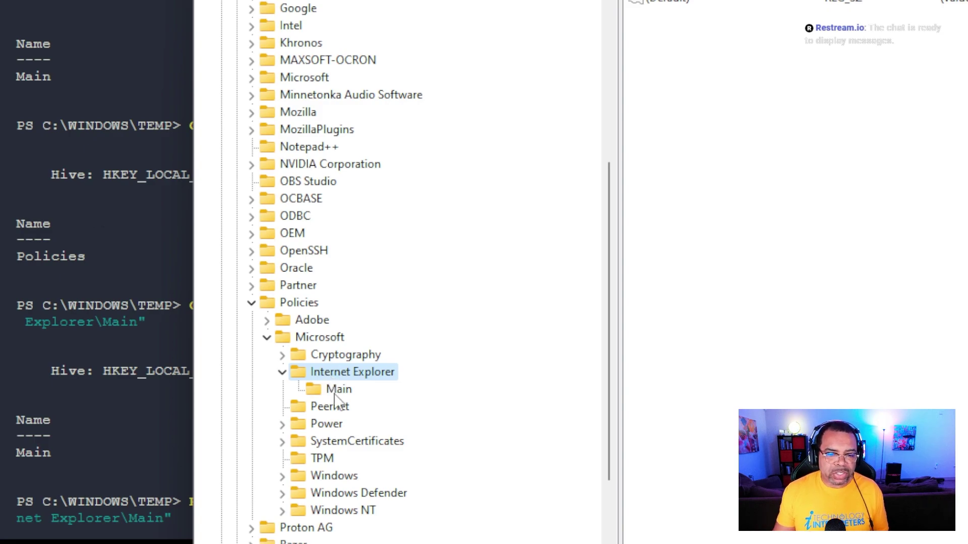
left_click(334, 386)
left_click(334, 374)
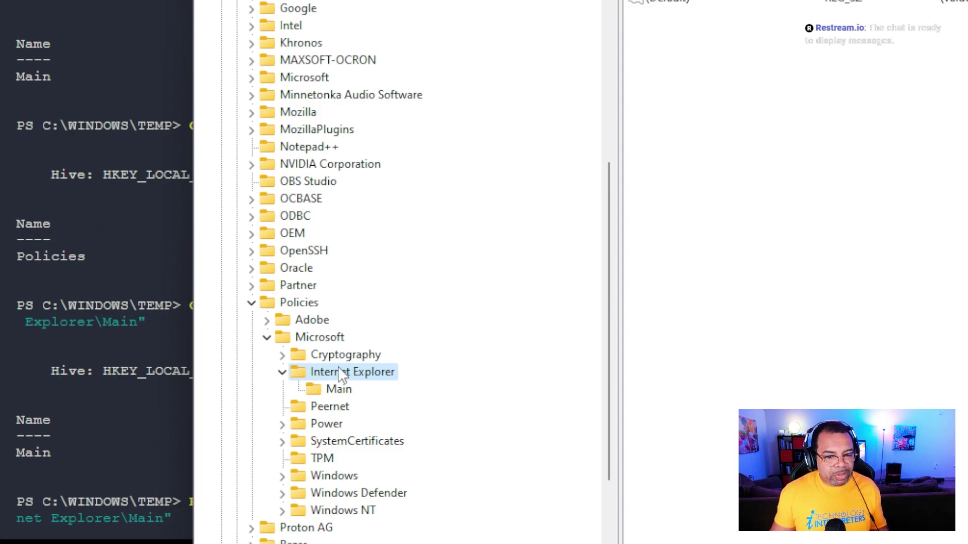
left_click(339, 390)
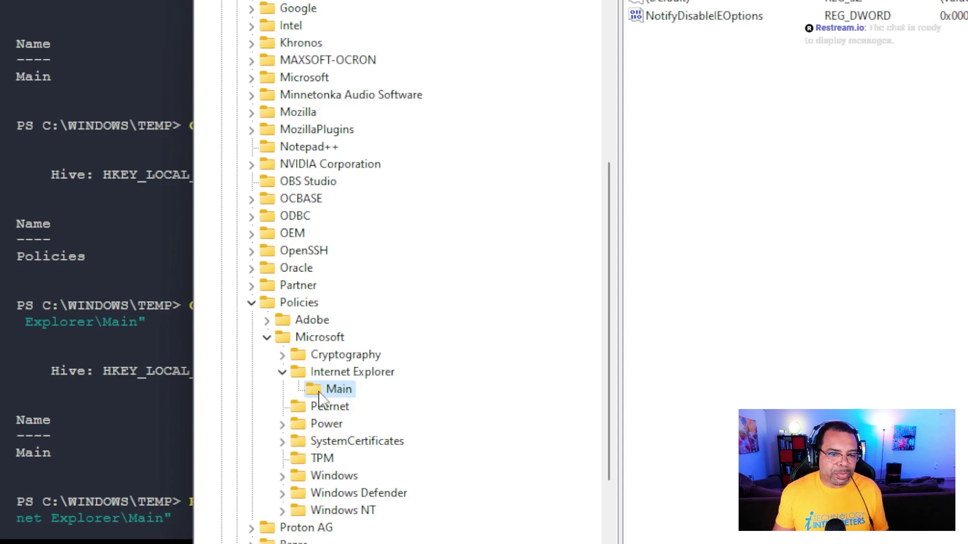
key("Left")
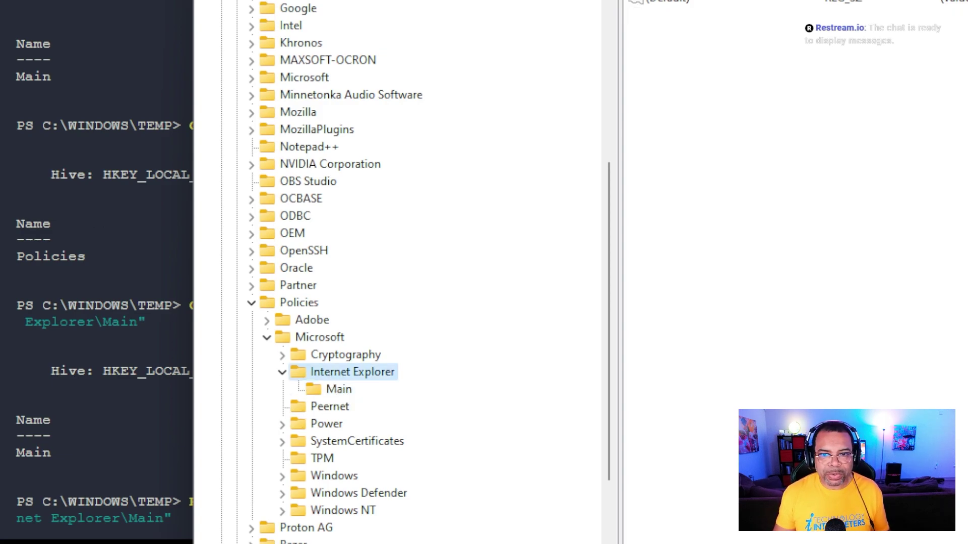
key("alt+Tab")
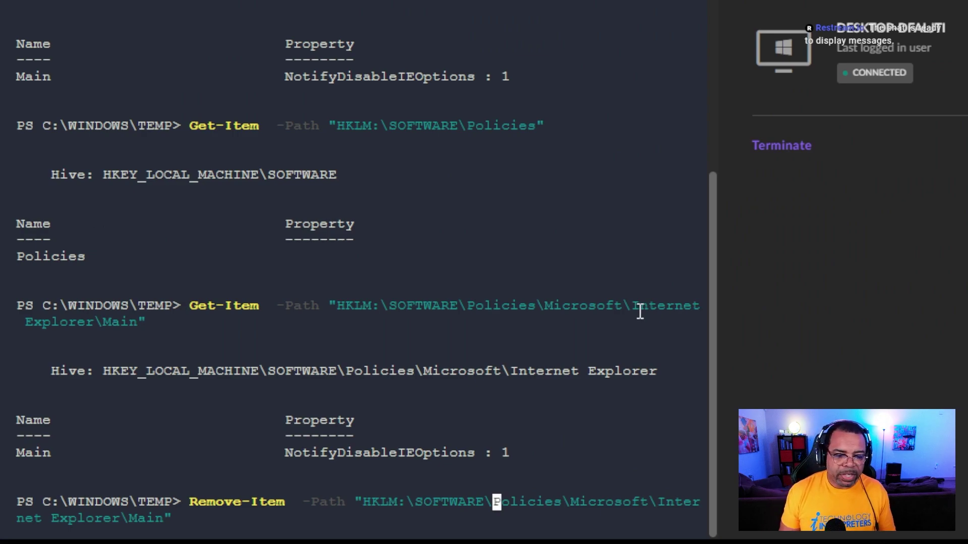
Shorten the path to the Internet Explorer key, run Remove-Item, and decline with n.
key("Left")
key("Left")
key("Left")
key("End")
key("Left")
key("BackSpace")
key("BackSpace")
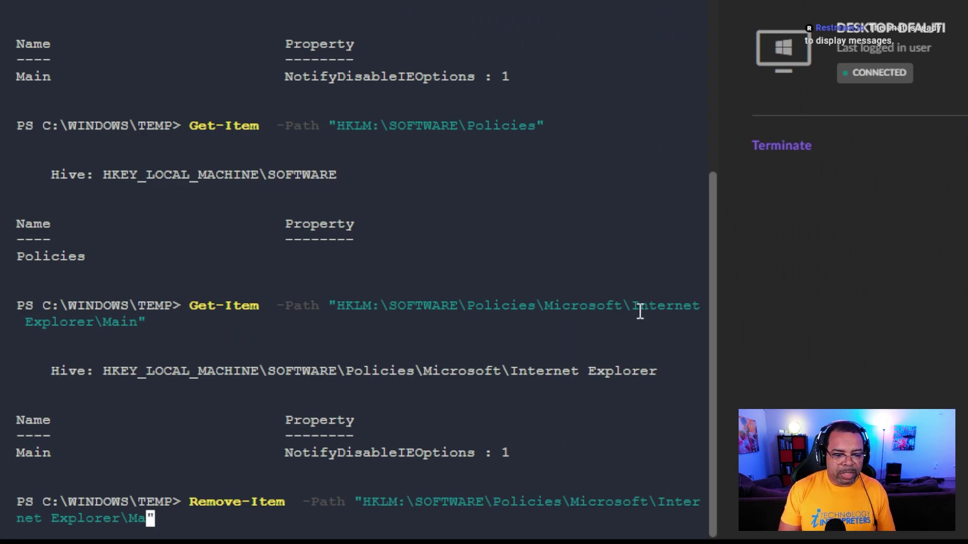
key("BackSpace")
key("BackSpace")
key("BackSpace")
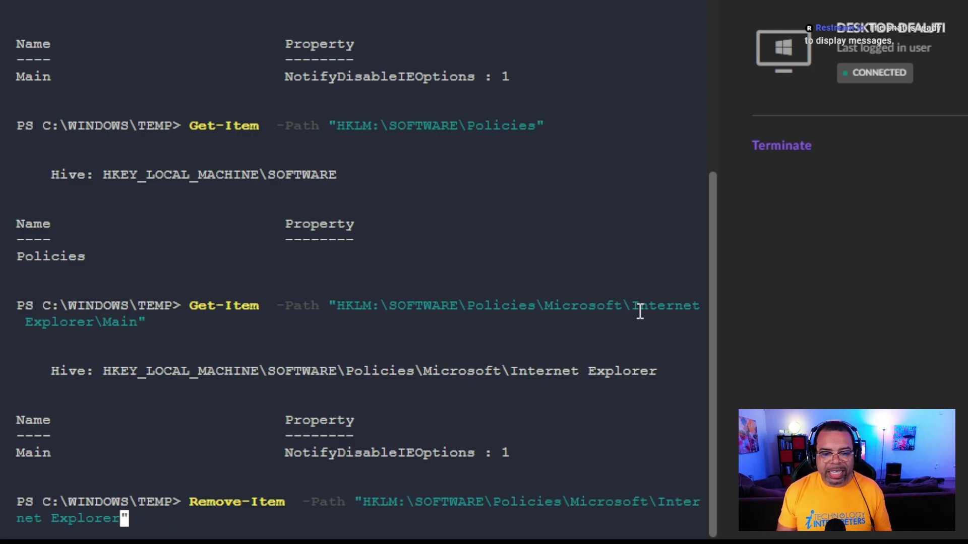
key("Return")
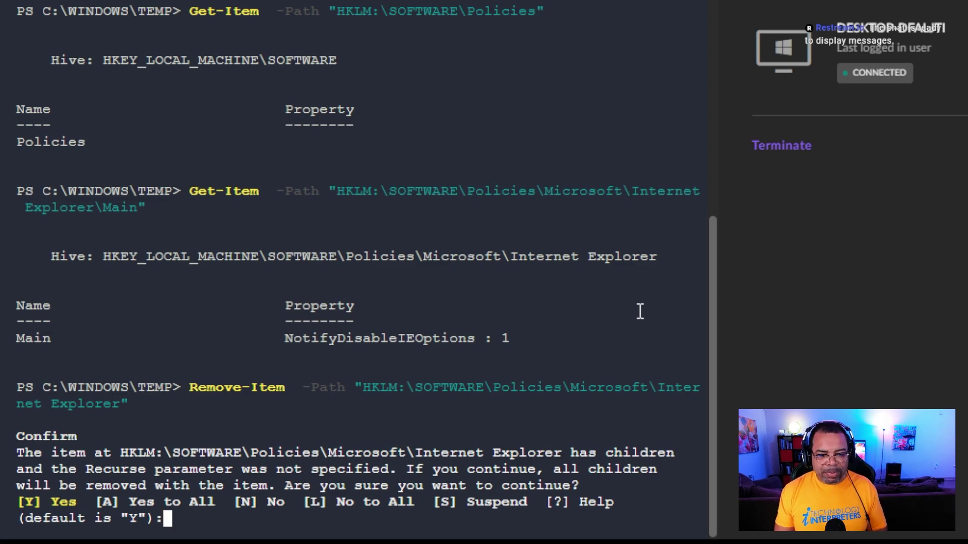
type("n")
key("Return")
Rerun Remove-Item with -Force, answer A (Yes to All), and recall the Get-Item check on Main.
key("Up")
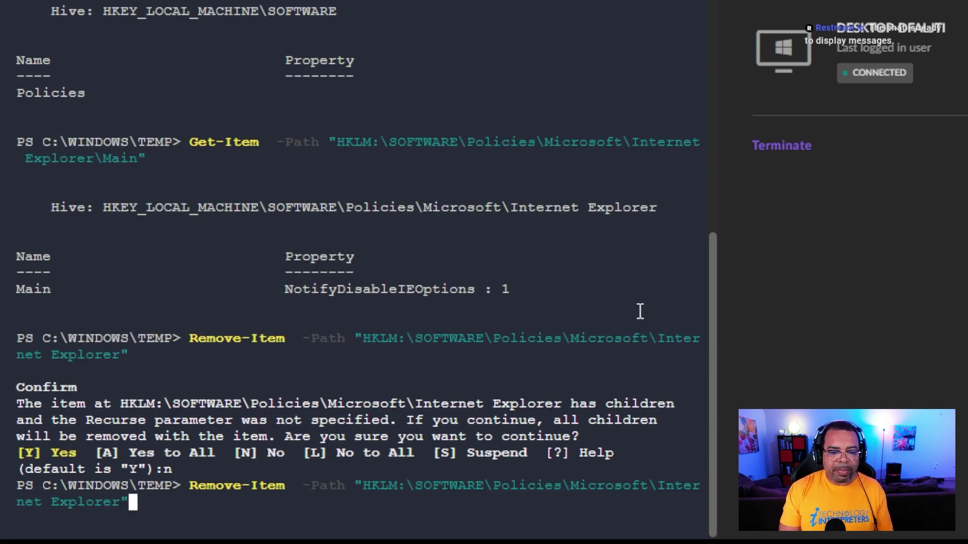
type("-Force")
key("Return")
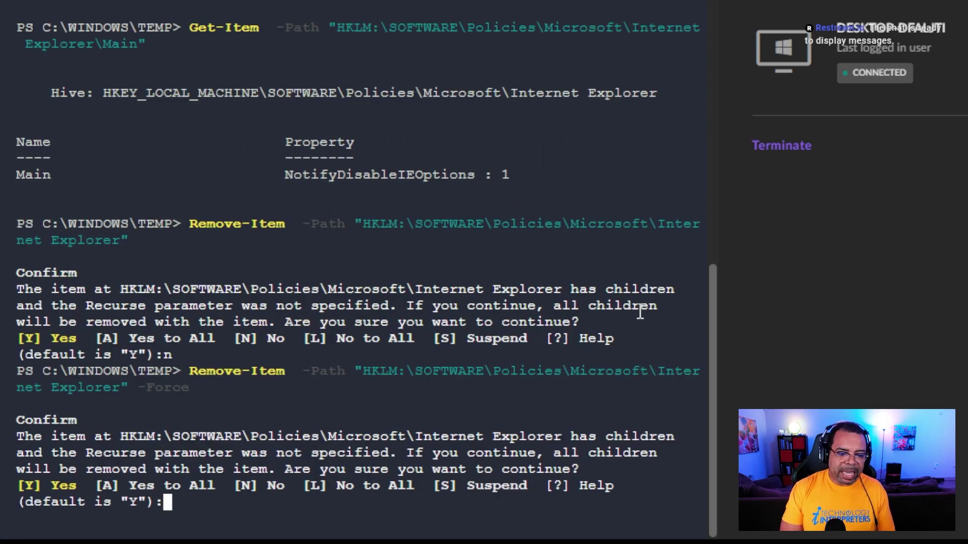
type("a")
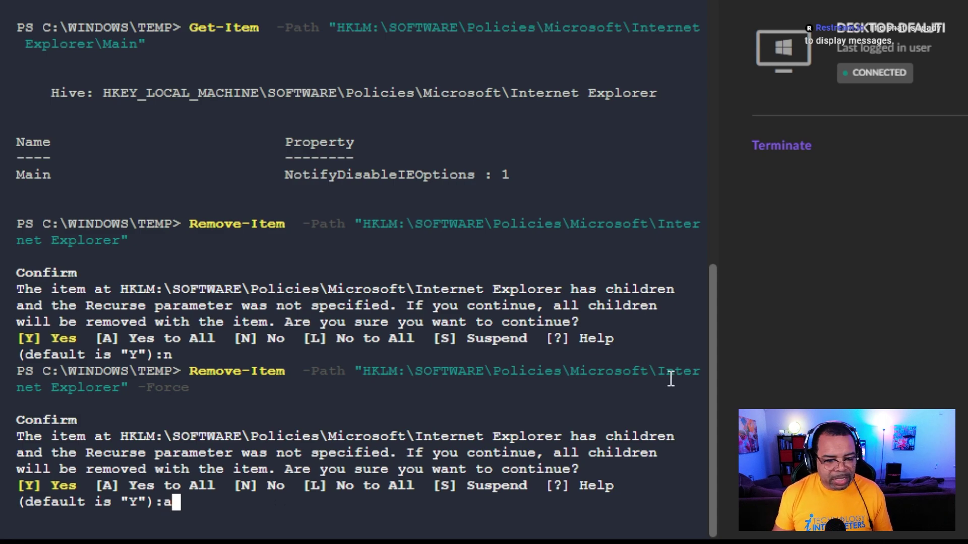
left_click_drag(102, 486, 221, 485)
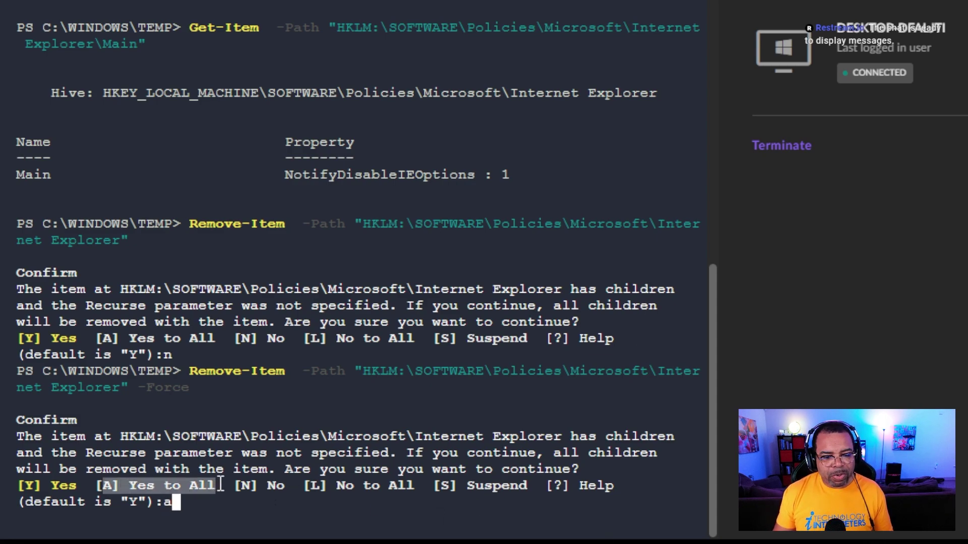
key("Return")
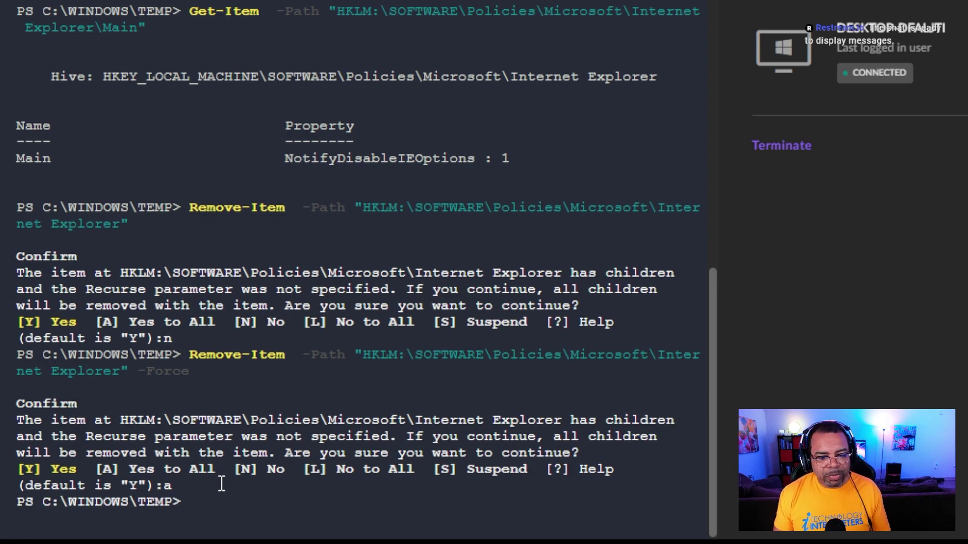
key("Up")
key("Up")
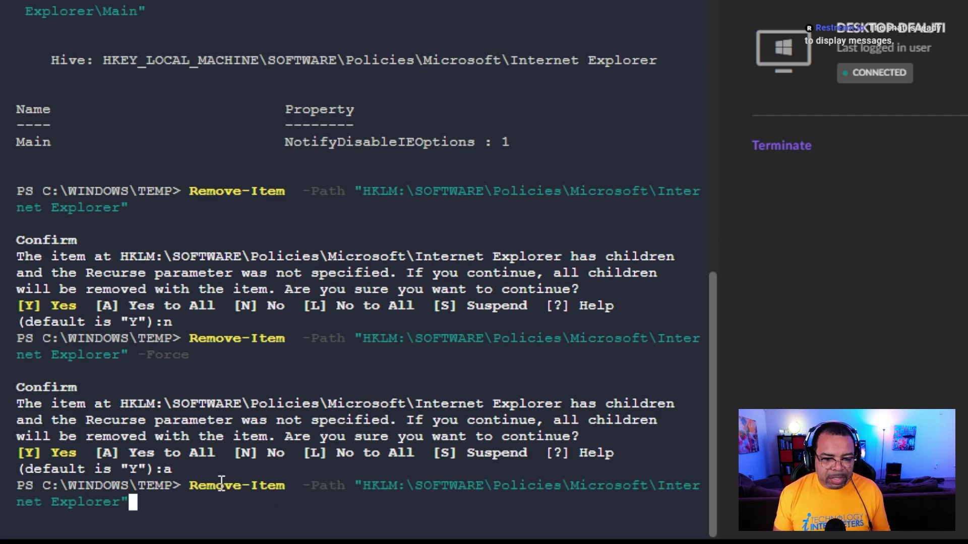
key("Up")
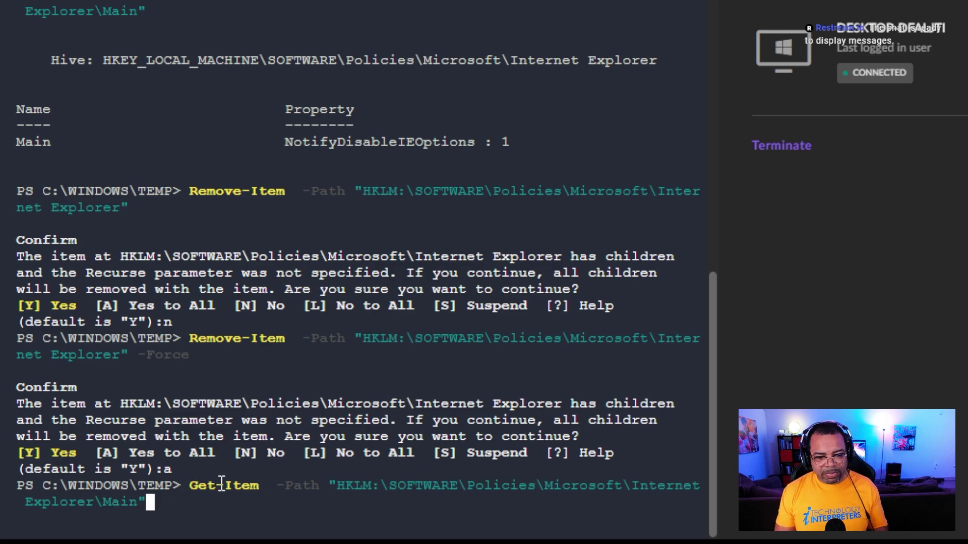
Run Get-Item on the Internet Explorer\Main and Internet Explorer policy keys to confirm they're gone.
key("Return")
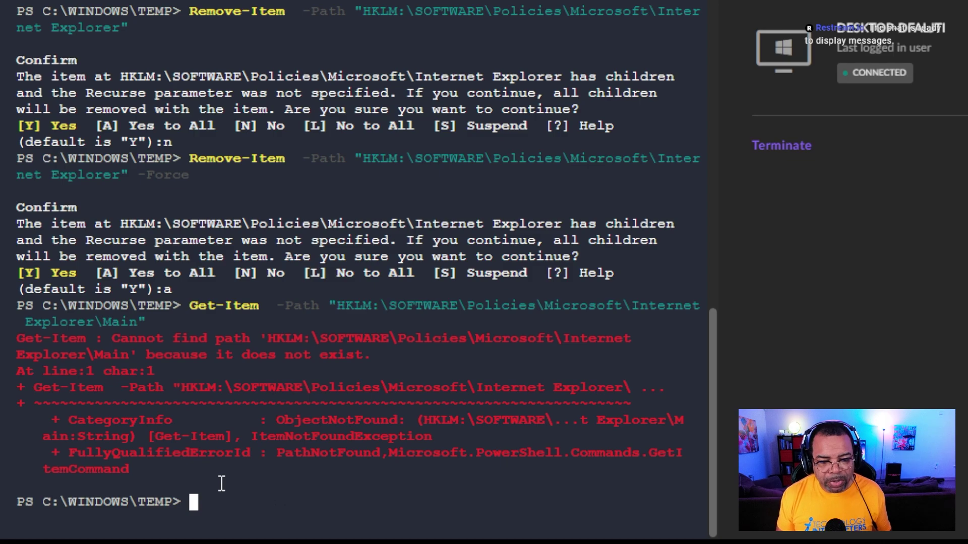
key("Up")
key("Left")
key("BackSpace")
key("BackSpace")
key("BackSpace")
key("BackSpace")
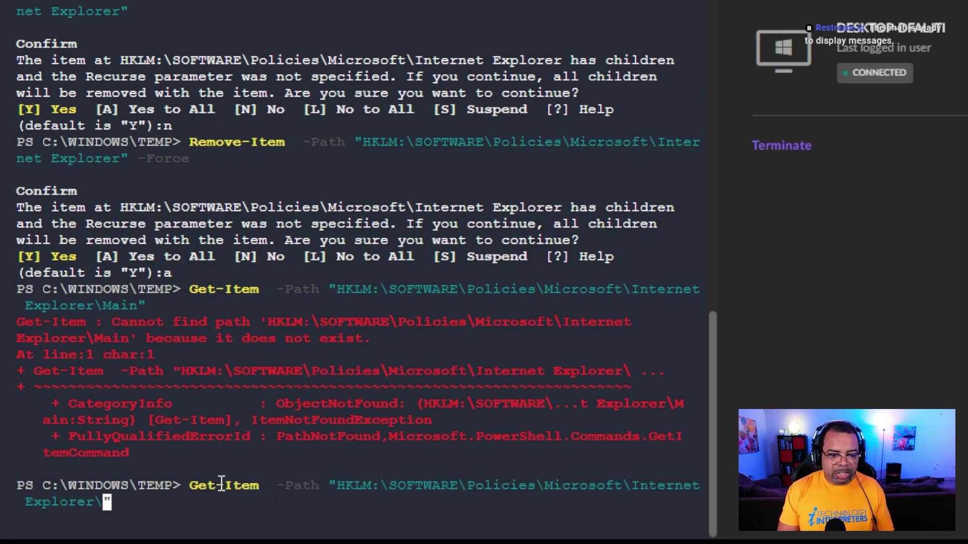
key("BackSpace")
key("Return")
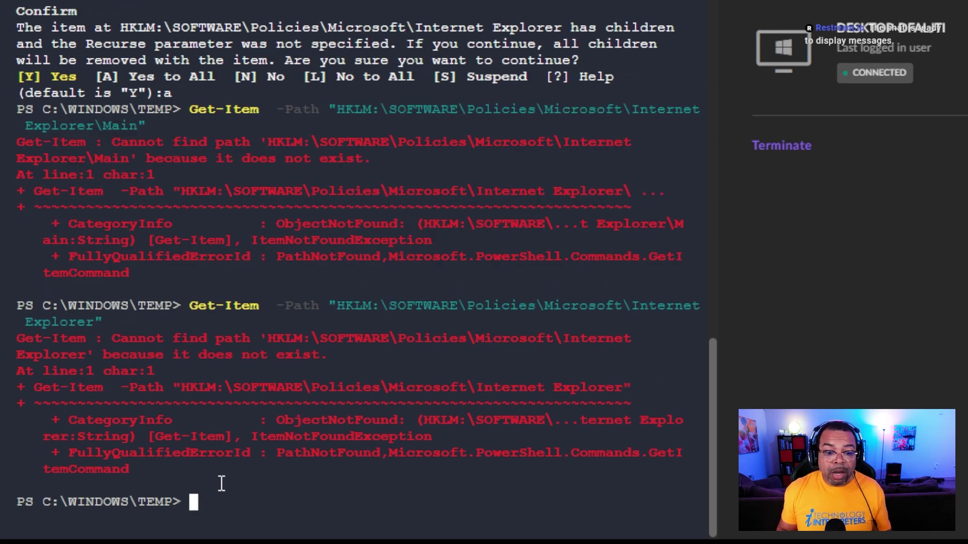
Run Get-Item on Policies\Microsoft to confirm the parent policy key still exists.
key("Up")
key("Left")
key("BackSpace")
key("BackSpace")
key("BackSpace")
key("BackSpace")
key("BackSpace")
key("BackSpace")
key("BackSpace")
key("BackSpace")
key("BackSpace")
key("BackSpace")
key("BackSpace")
key("BackSpace")
key("BackSpace")
key("BackSpace")
key("BackSpace")
key("BackSpace")
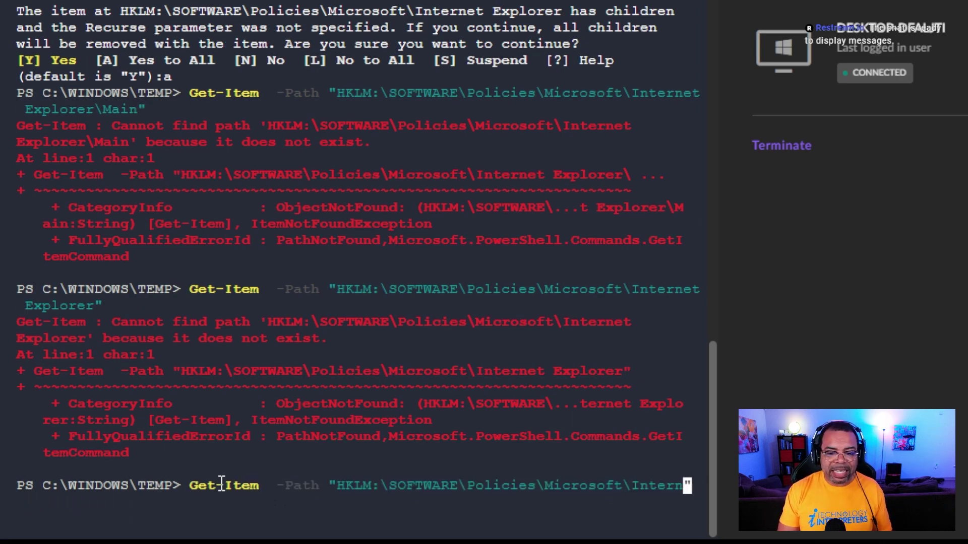
key("BackSpace")
key("BackSpace")
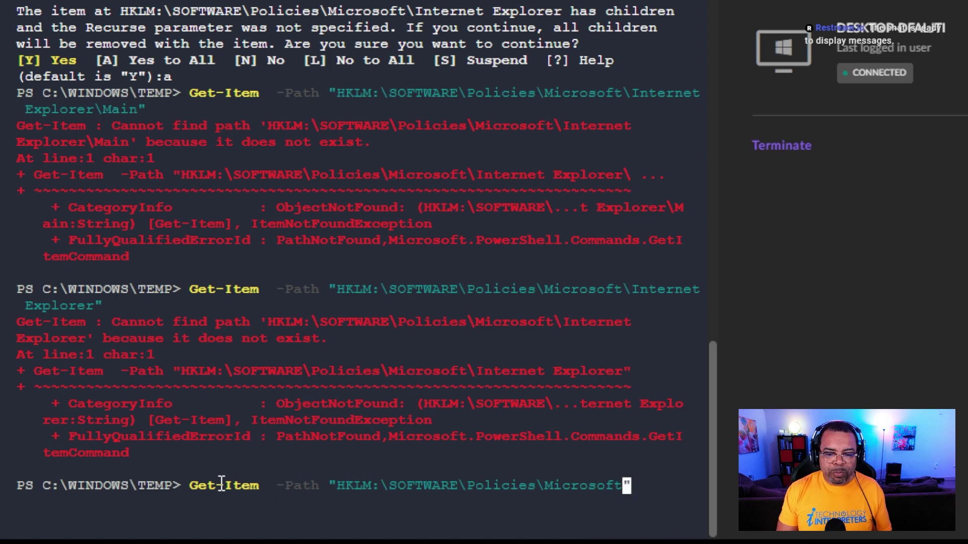
key("Return")
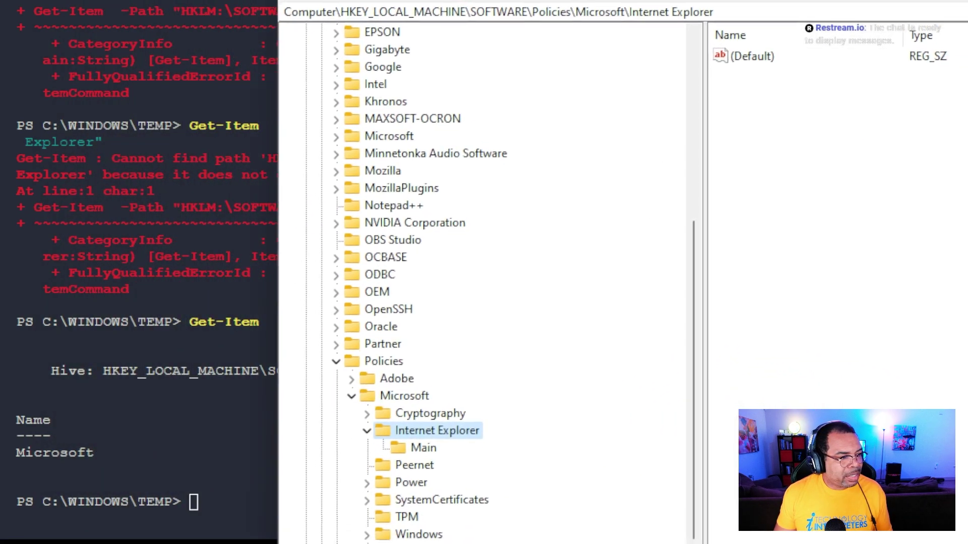
Compare the Main and Internet Explorer keys in Registry Editor, then return to the remote shell.
left_click(370, 392)
left_click(366, 375)
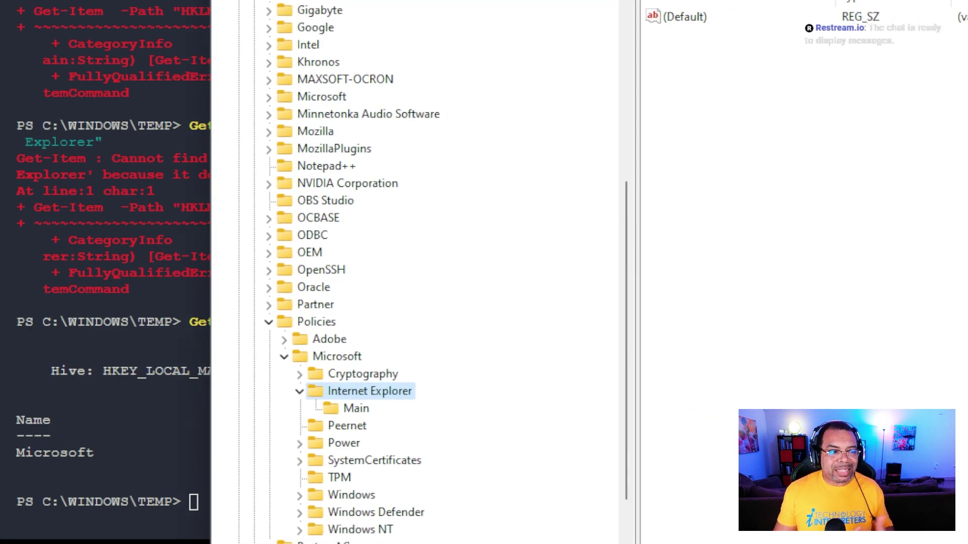
key("alt+Tab")
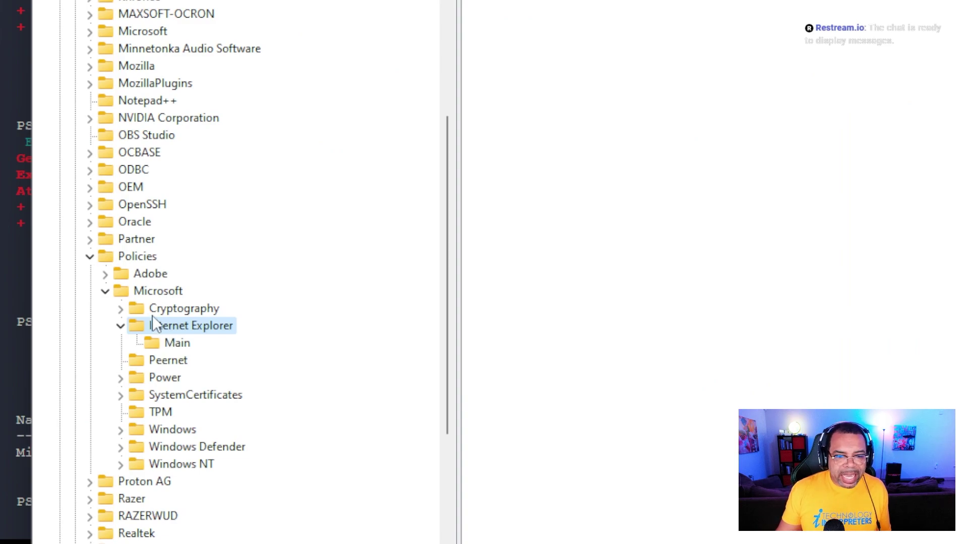
left_click(177, 345)
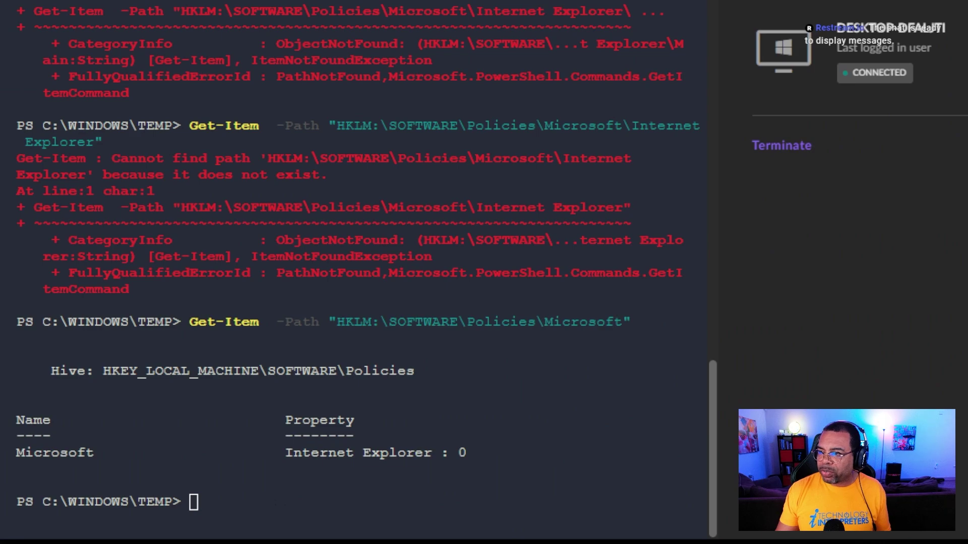
Paste the New-Item command for Internet Explorer\Main and run it without -Force, which fails.
right_click(330, 208)
left_click(443, 449)
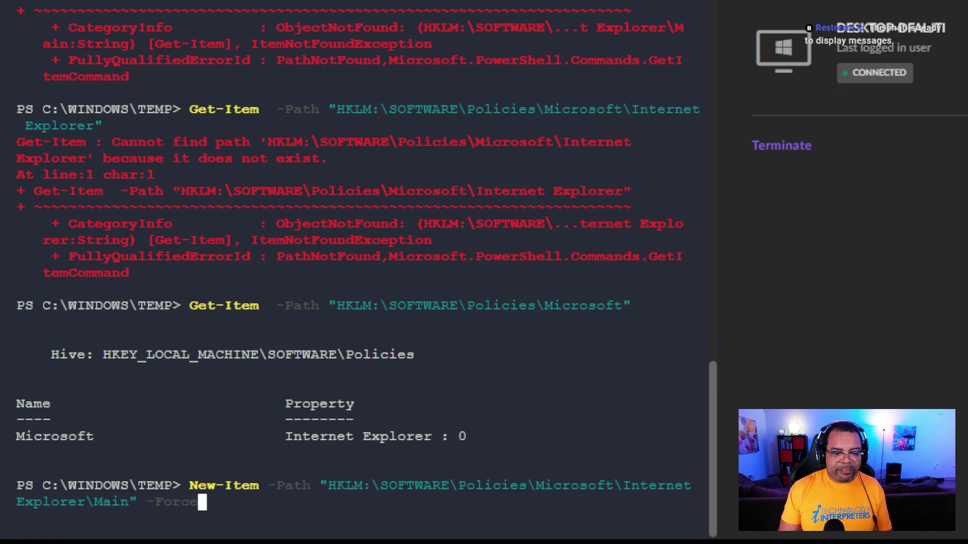
key("BackSpace")
key("BackSpace")
key("BackSpace")
key("BackSpace")
key("BackSpace")
key("BackSpace")
key("BackSpace")
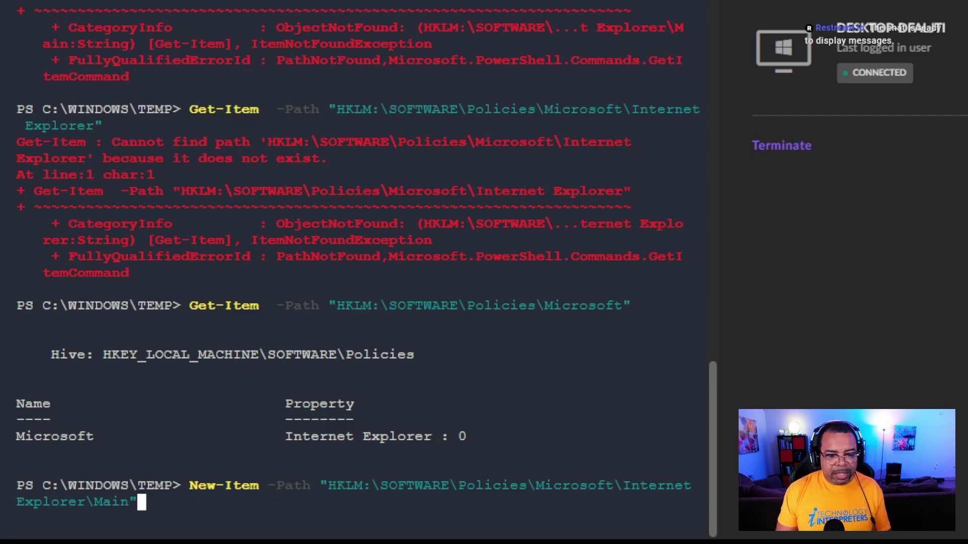
key("Return")
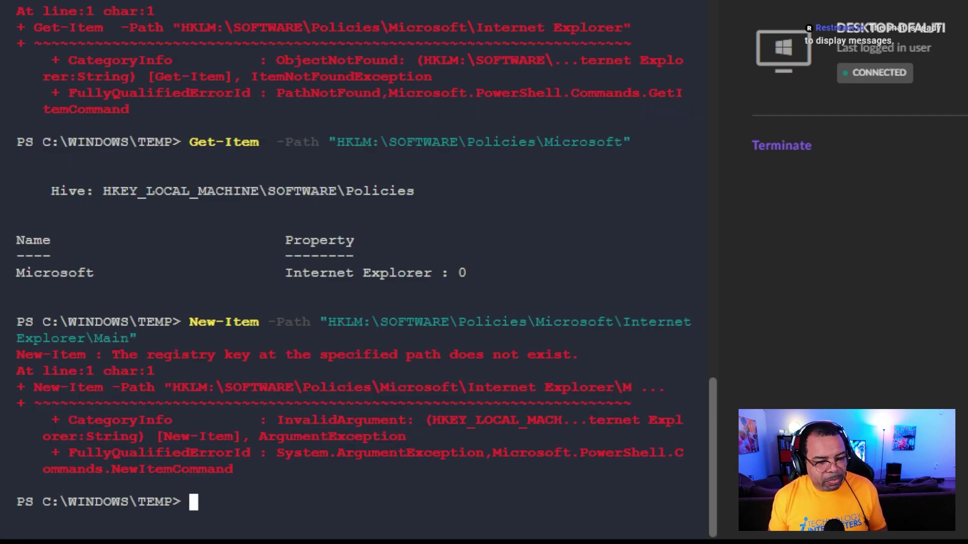
Rerun the New-Item command with -Force appended to recreate the Main key.
key("Up")
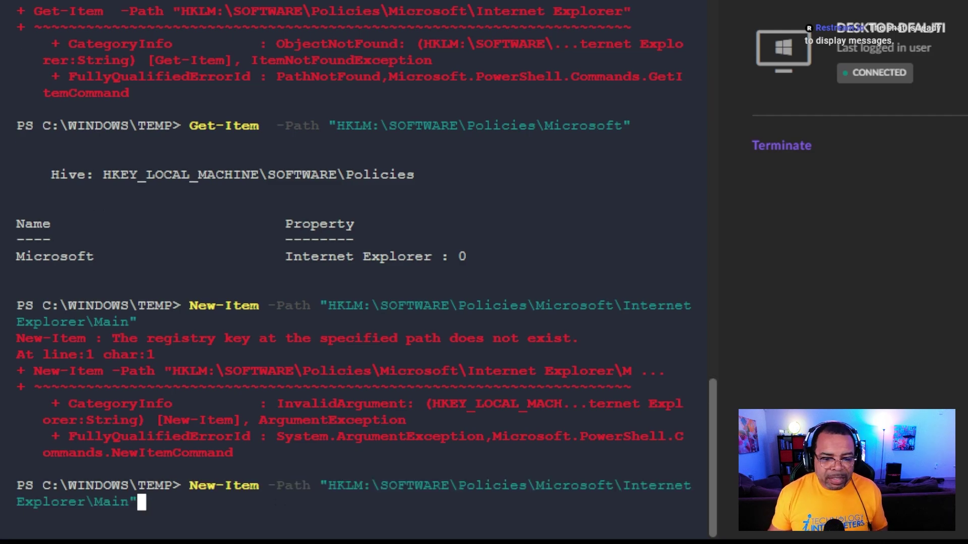
left_click_drag(624, 486, 113, 506)
left_click(103, 504)
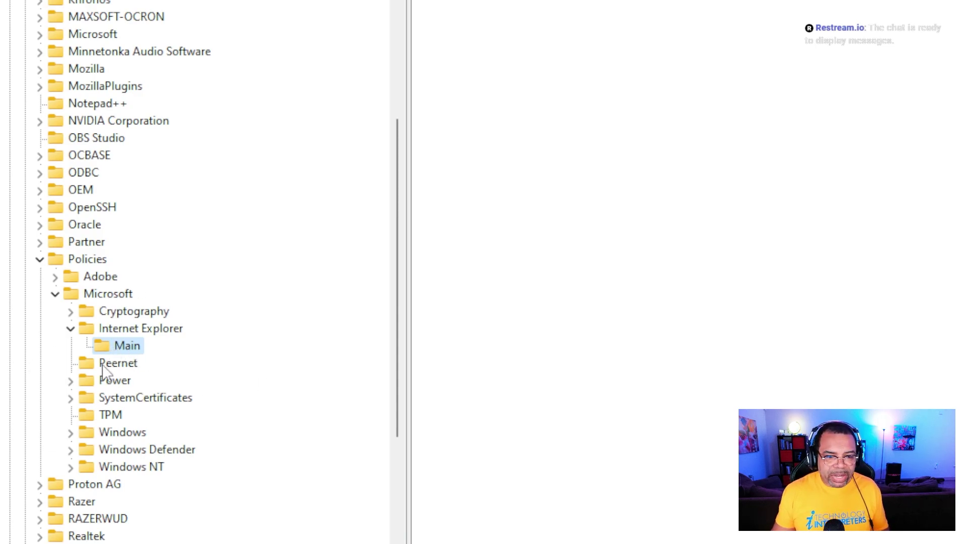
left_click(127, 331)
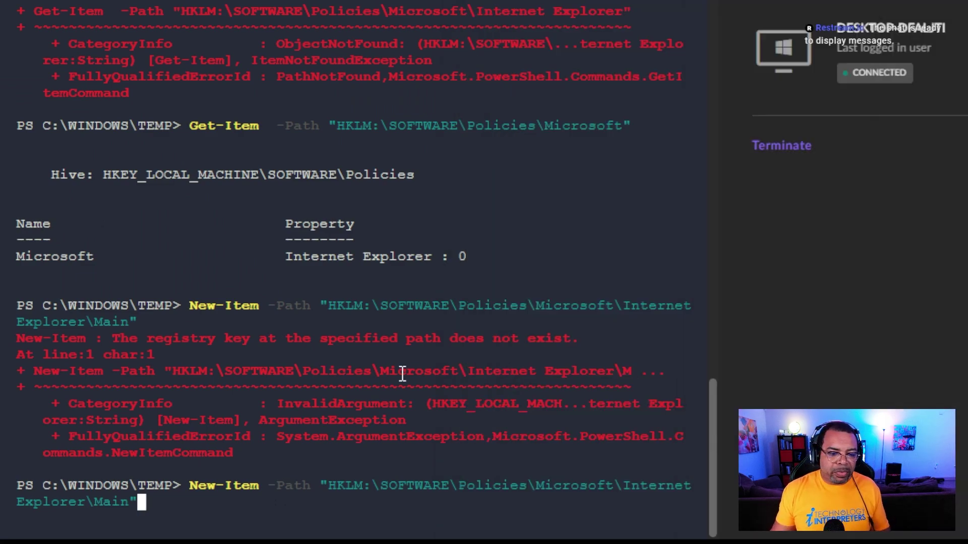
key("Up")
key("Escape")
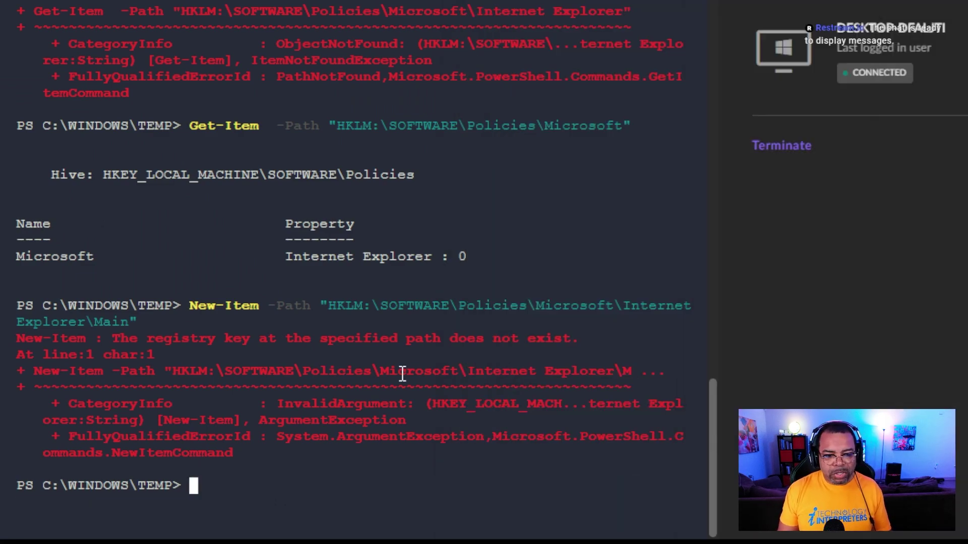
key("Up")
key("Up")
key("Up")
key("Down")
key("Down")
key("Down")
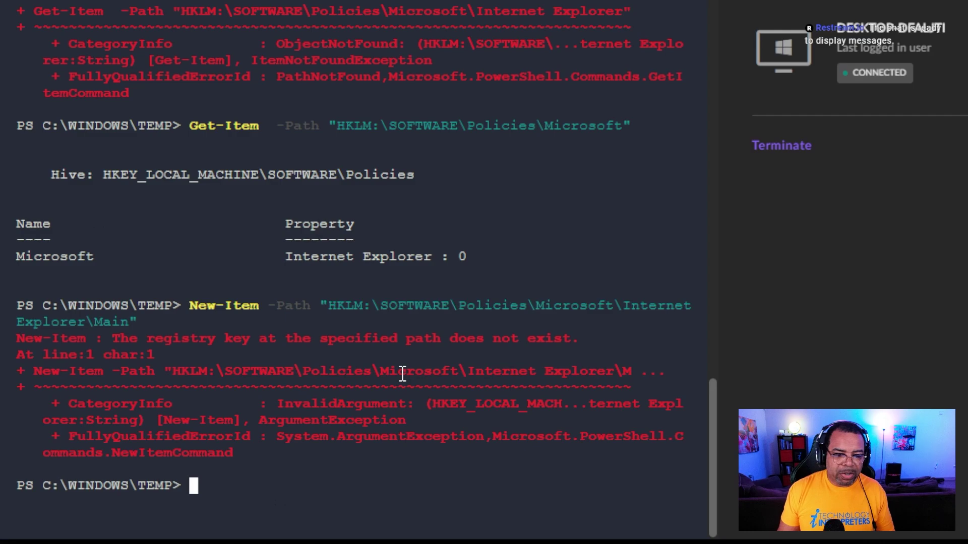
key("Up")
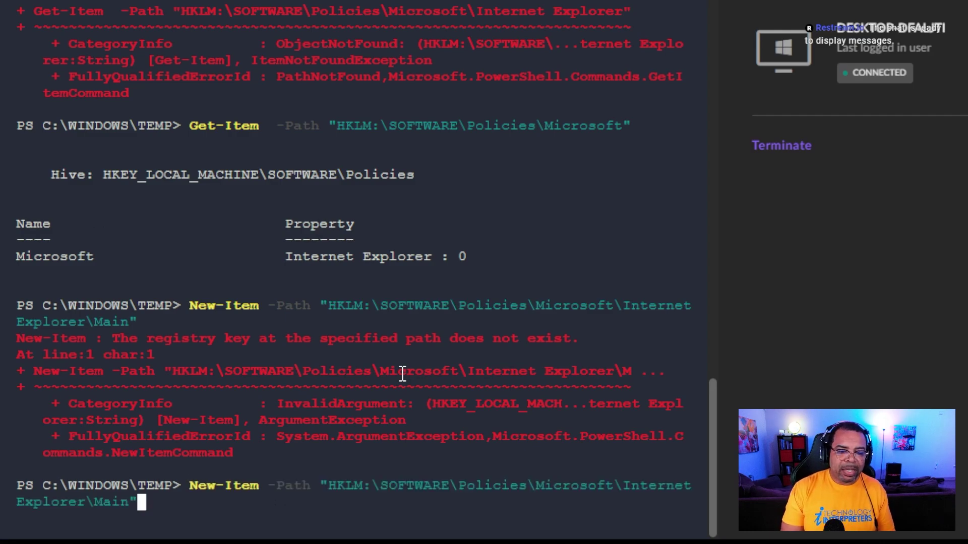
type("-Force")
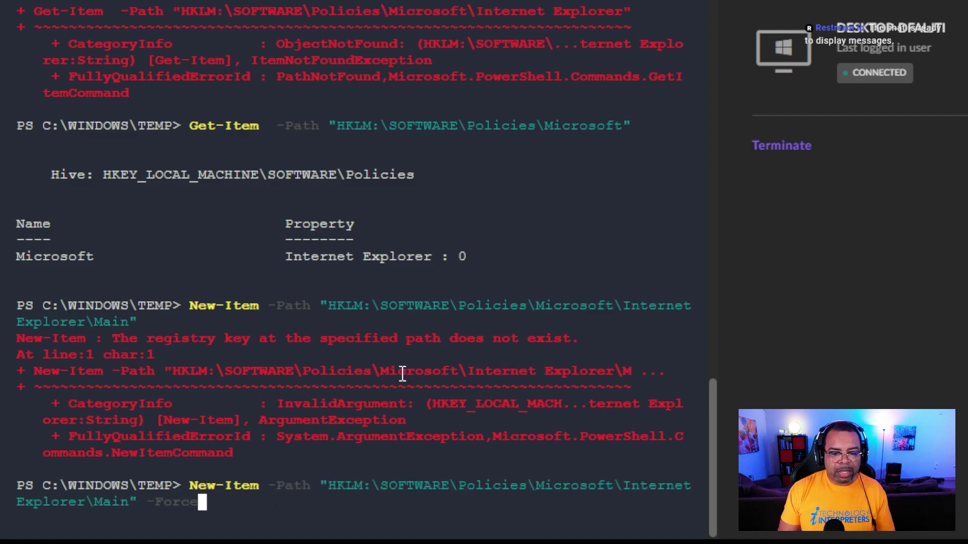
key("Return")
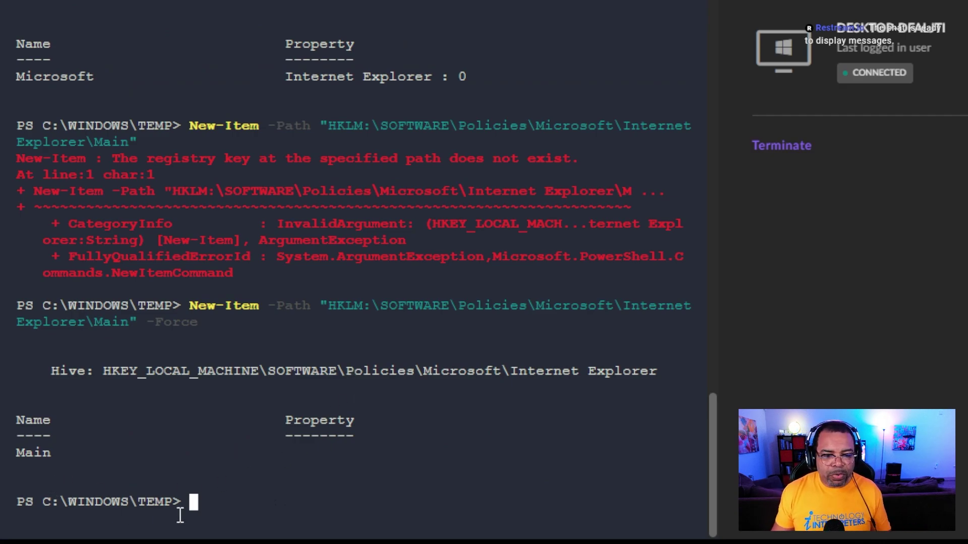
Rerun Get-Item on the Internet Explorer policy key to confirm it exists again.
key("Up")
key("Up")
key("Up")
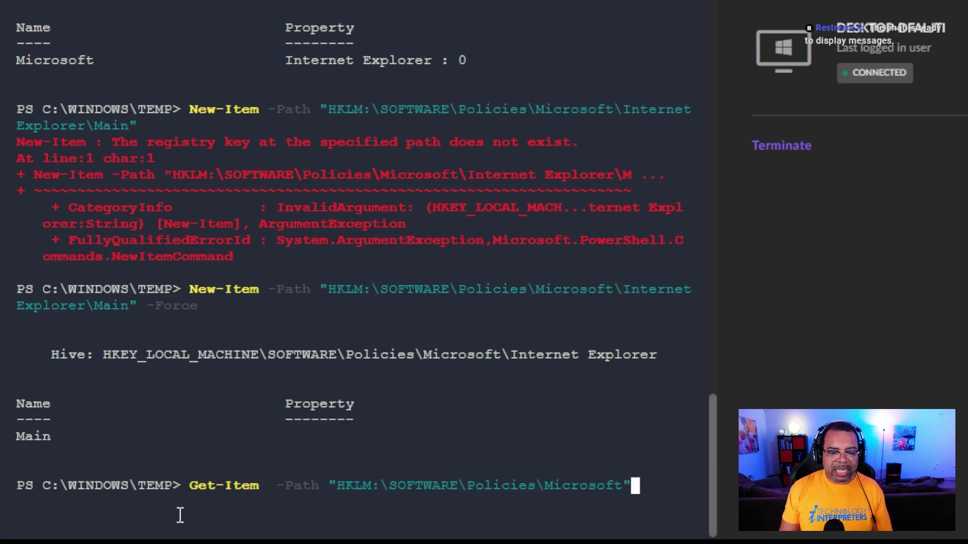
key("Up")
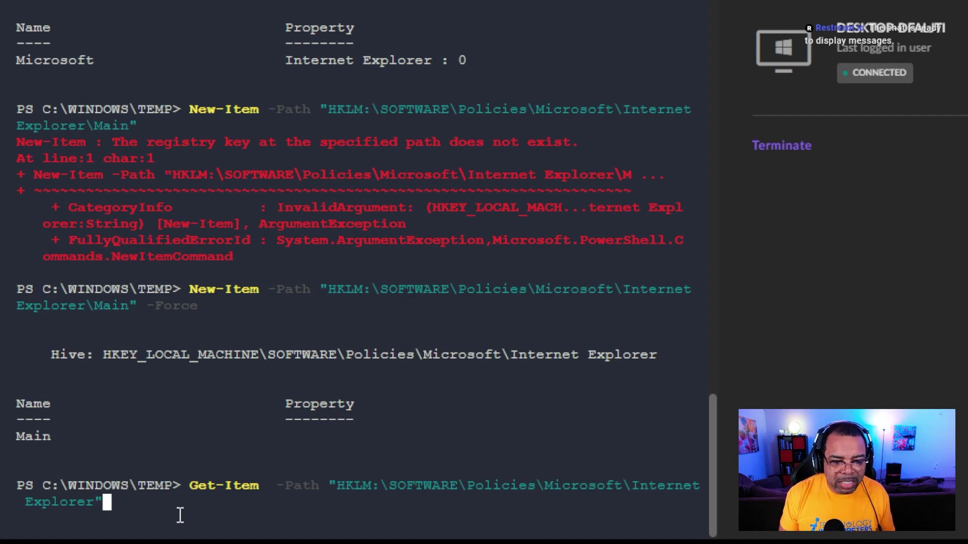
key("Return")
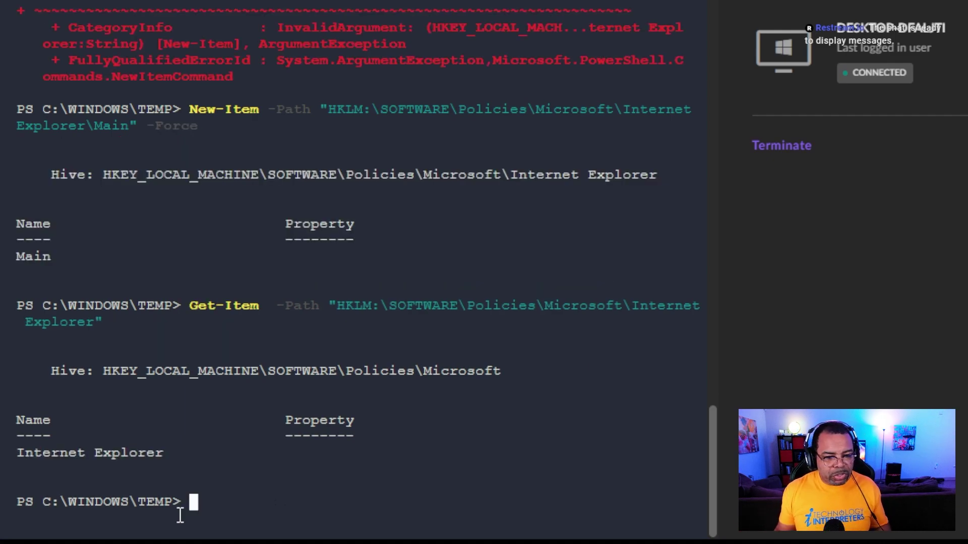
Extend the Get-Item path to \Main and confirm the Main subkey exists.
key("Up")
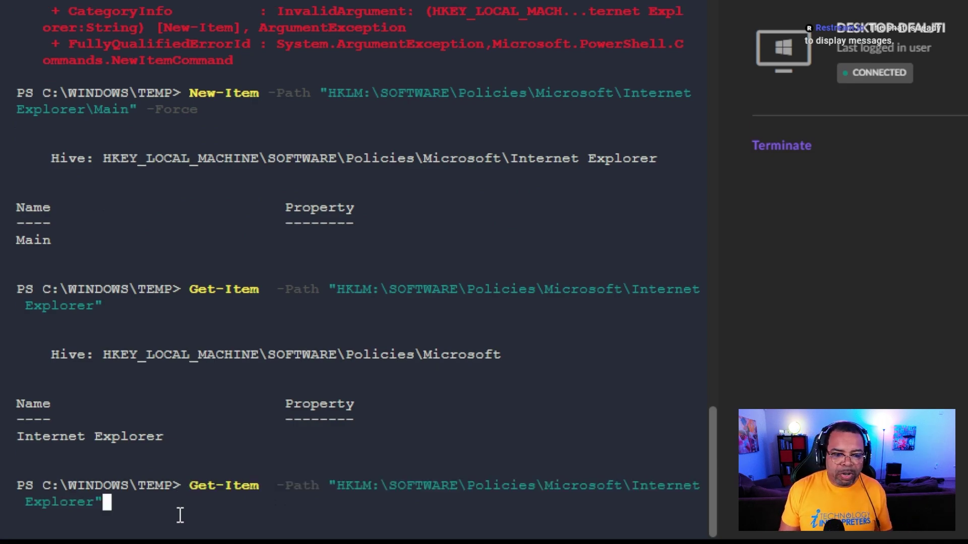
key("Left")
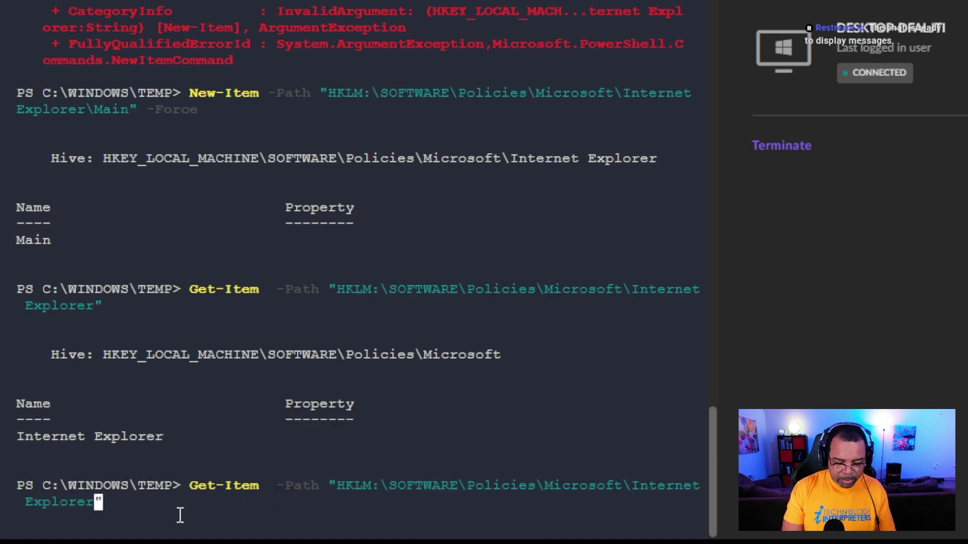
type("\\ma")
key("Tab")
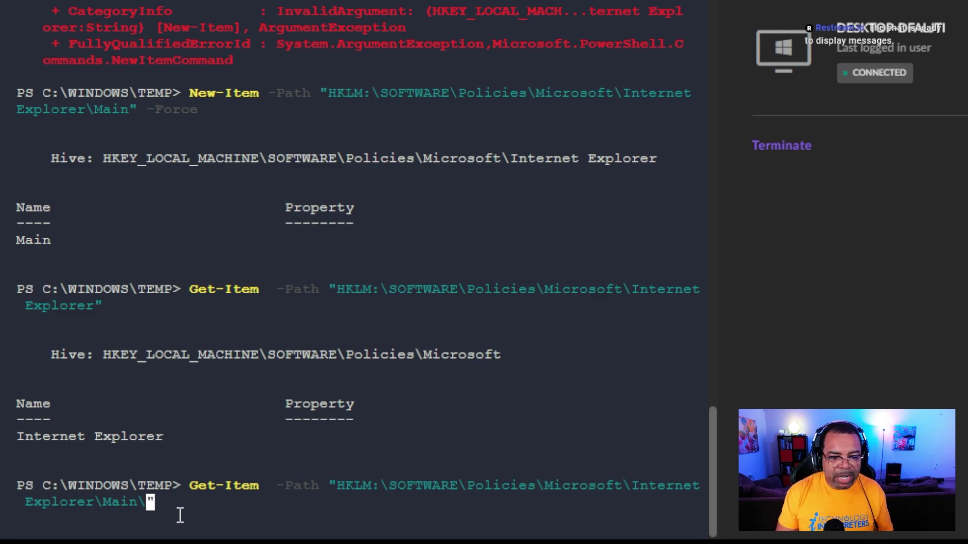
key("Return")
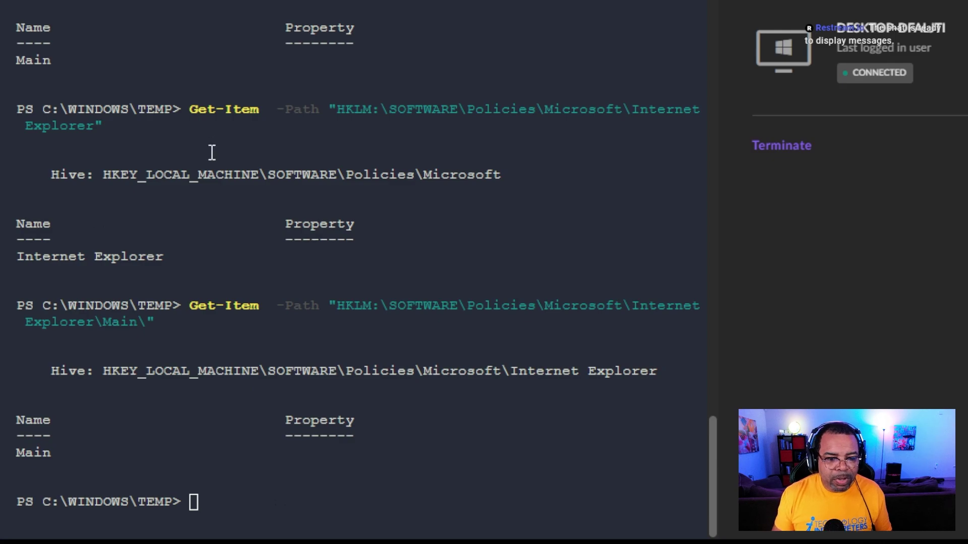
key("Up")
key("Up")
key("Up")
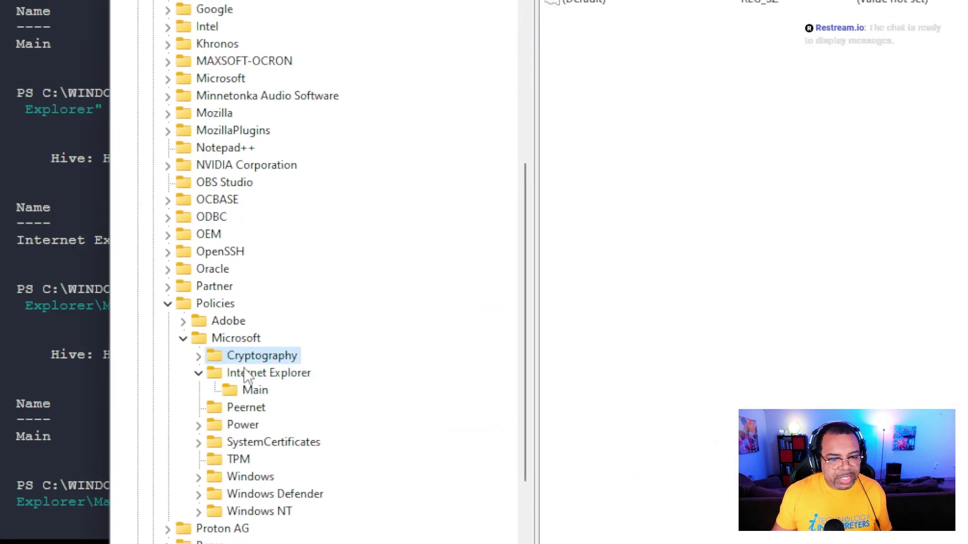
left_click(249, 374)
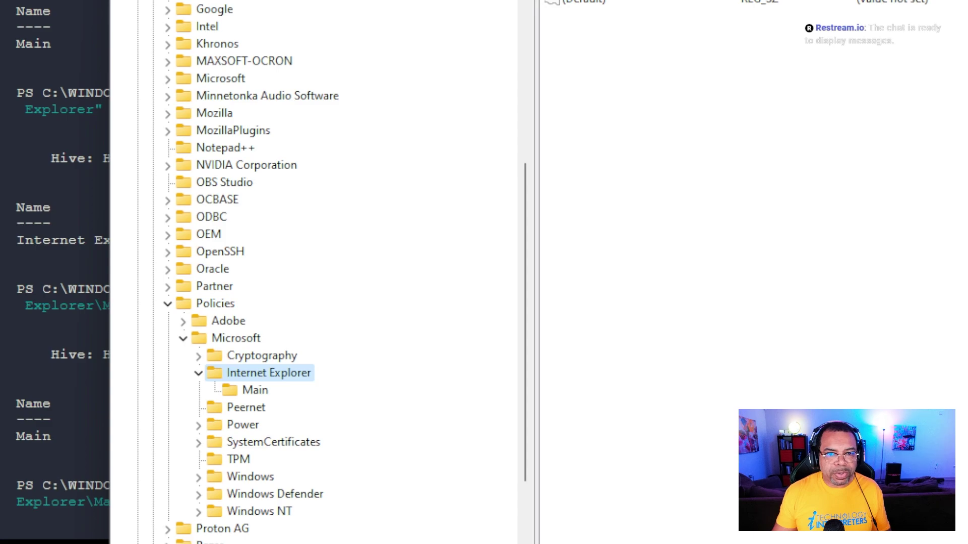
left_click_drag(369, 1, 482, 143)
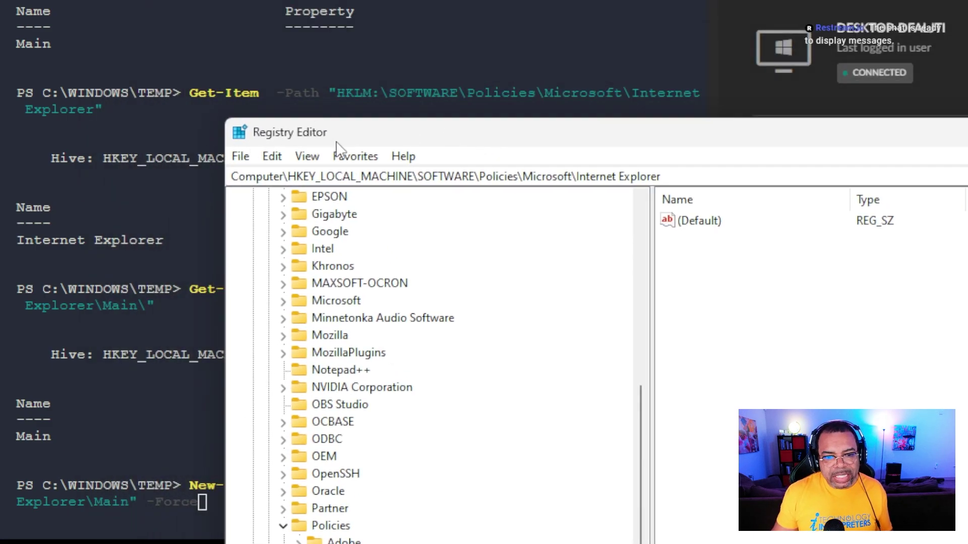
left_click_drag(395, 126, 967, 126)
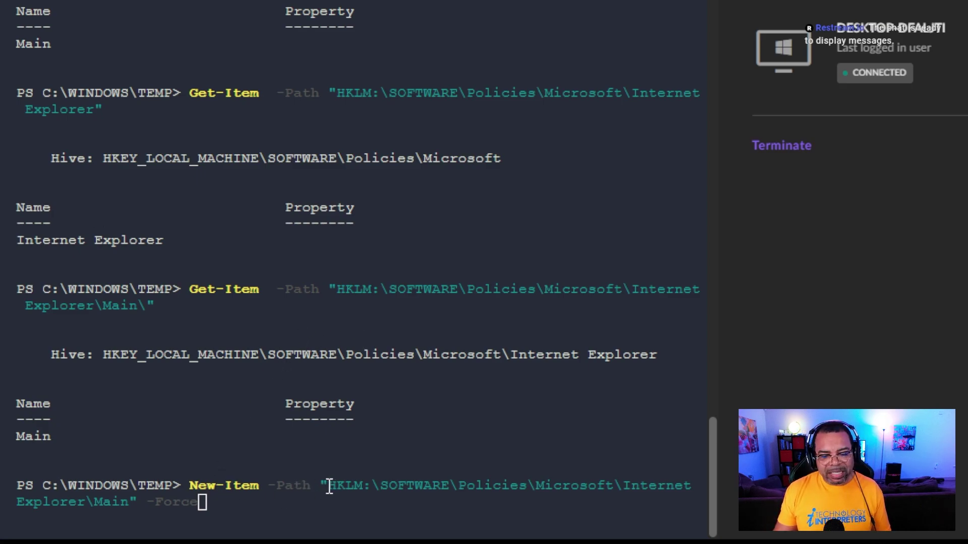
left_click_drag(328, 486, 149, 498)
key("ctrl+c")
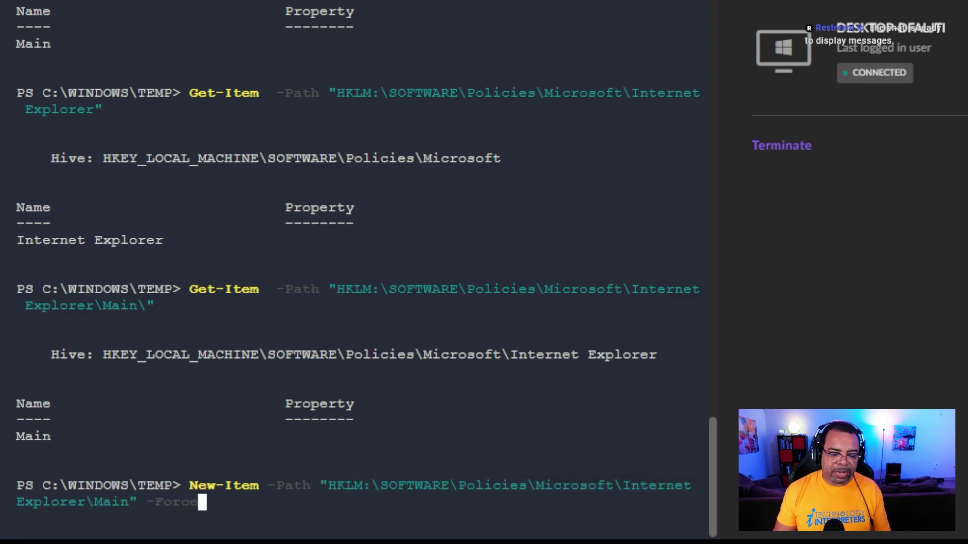
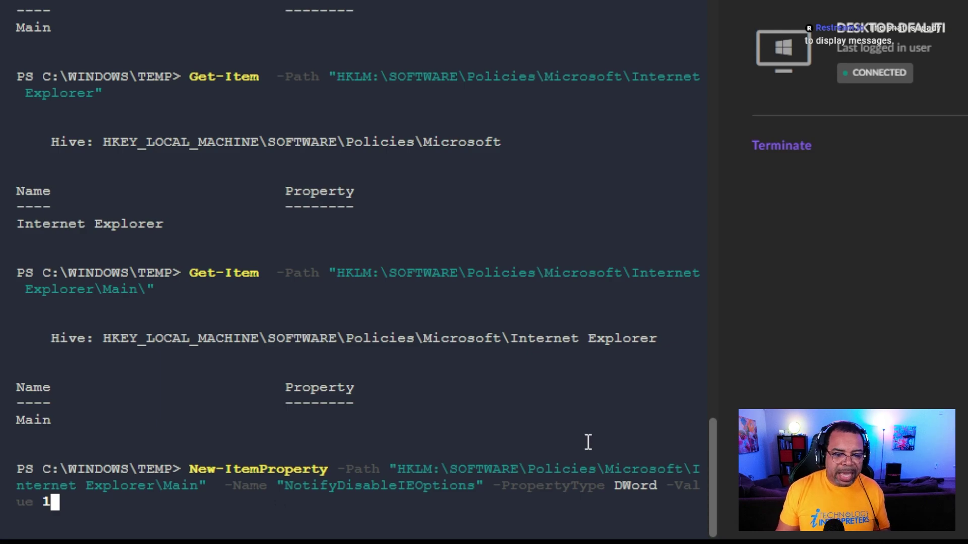
Delete the doubled space before -Name in the pending New-ItemProperty command.
key("Left")
key("Left")
key("Left")
key("Left")
key("Left")
key("Left")
key("Left")
key("Left")
key("Left")
key("Left")
key("Left")
key("Left")
key("Left")
key("Left")
key("Left")
key("Left")
key("Left")
key("Left")
key("Left")
key("Left")
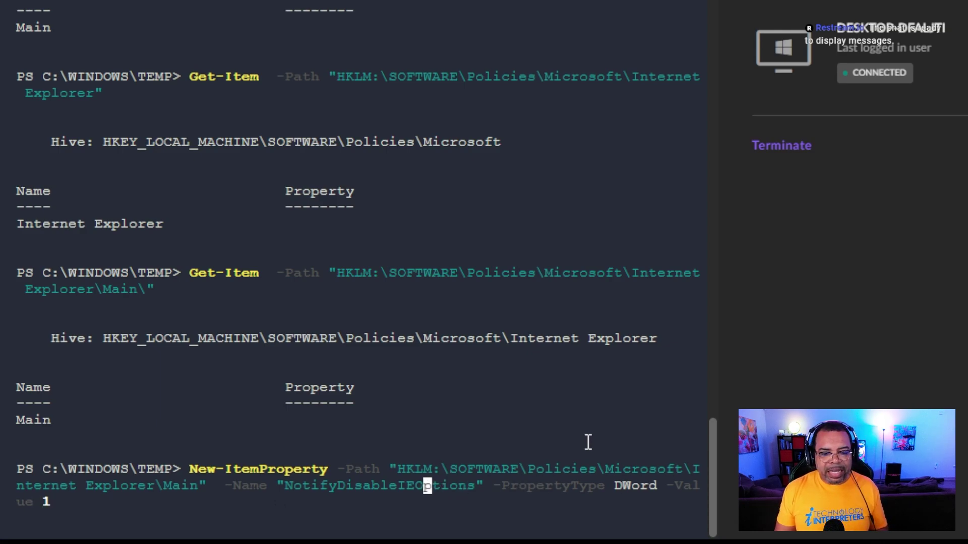
key("Left")
key("Left")
key("Left")
key("Left")
key("Left")
key("Left")
key("Left")
key("Left")
key("Left")
key("Left")
key("Left")
key("Left")
key("Left")
key("Left")
key("Left")
key("Left")
key("Left")
key("Left")
key("Left")
key("Left")
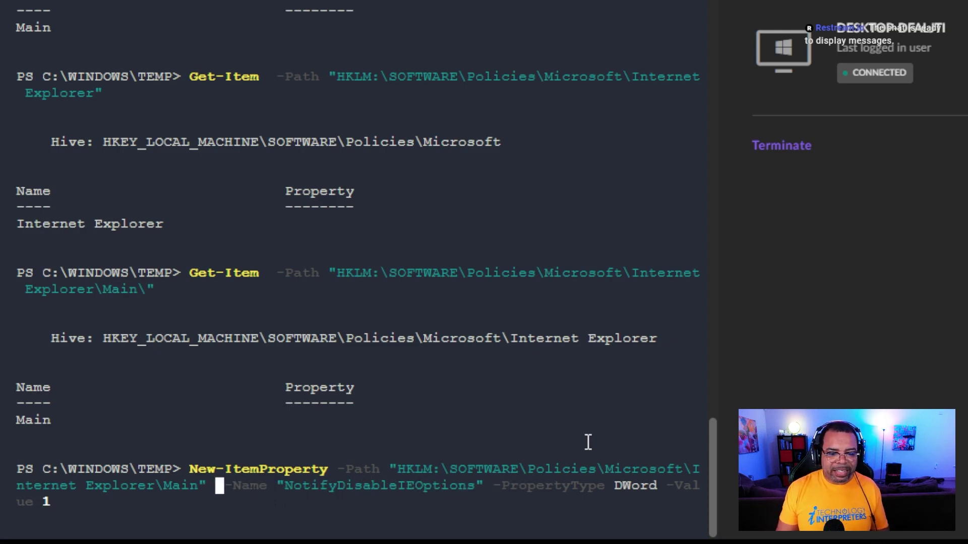
key("Delete")
key("Left")
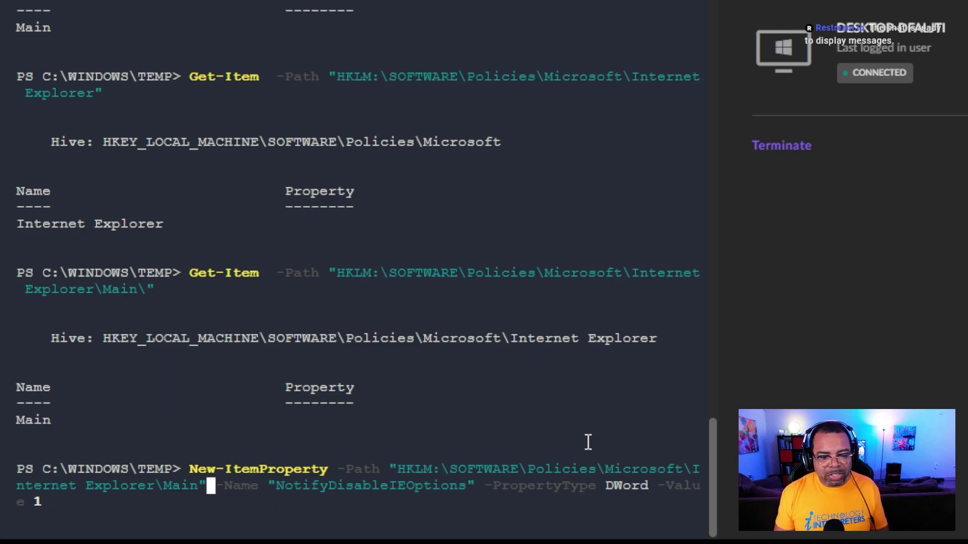
key("Right")
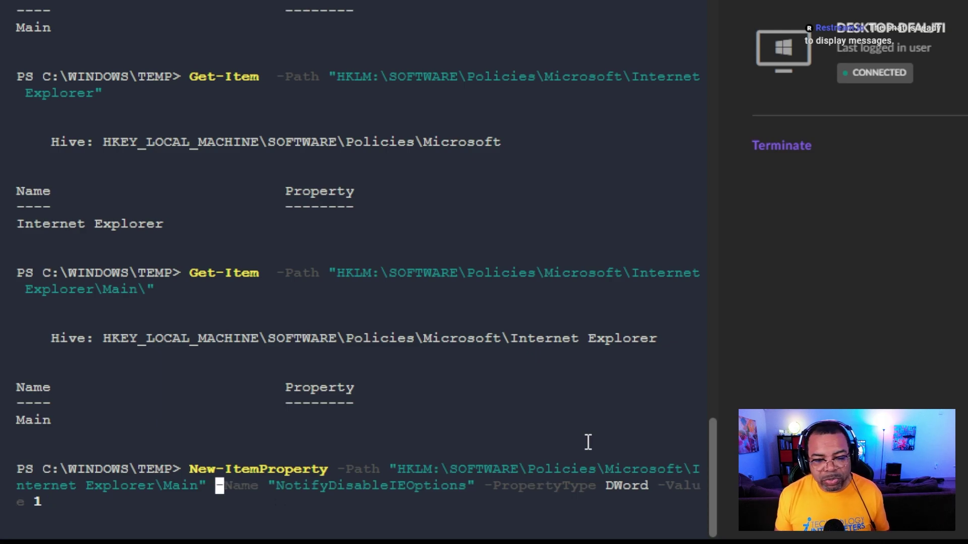
key("Left")
key("Right")
key("End")
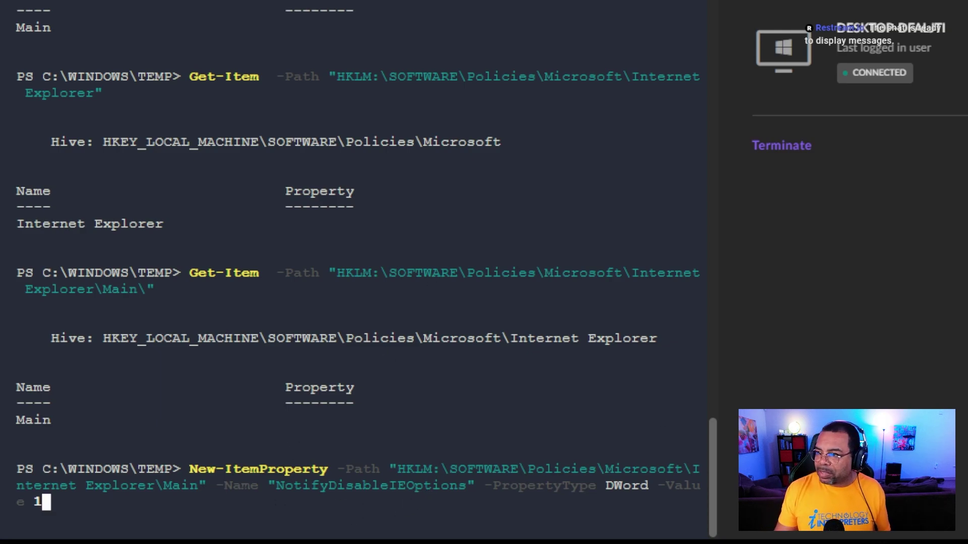
Confirm in Registry Editor that Main holds NotifyDisableIEOptions as REG_DWORD 1, then close it.
key("alt+Tab")
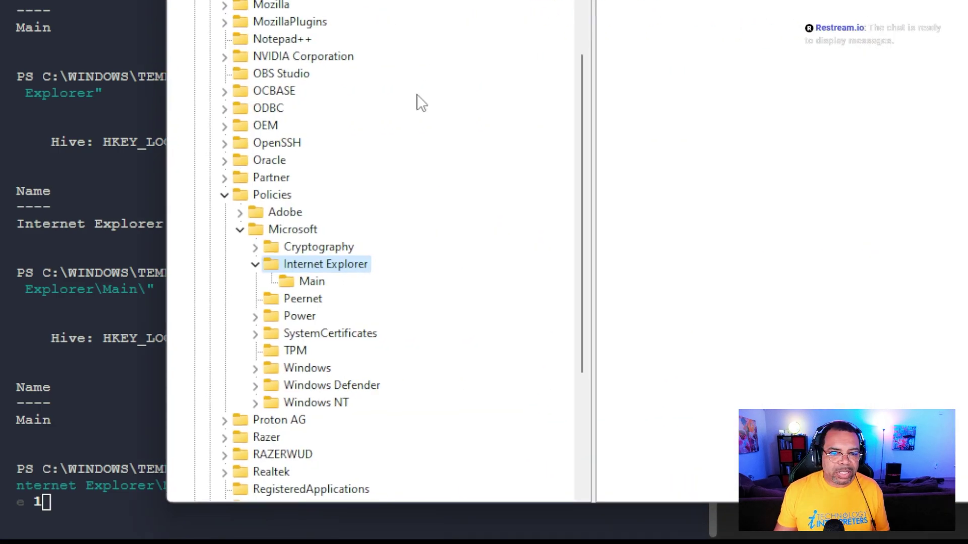
left_click(313, 282)
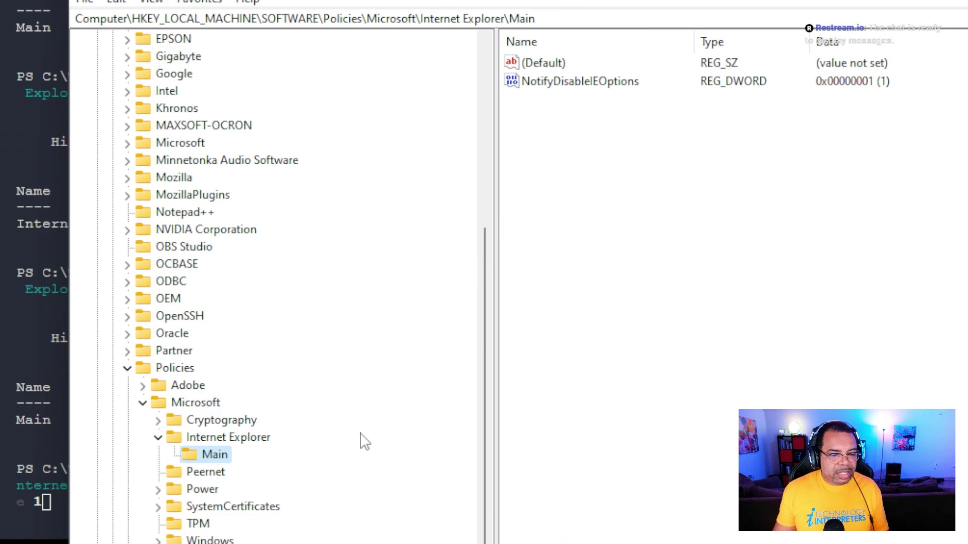
left_click(575, 82)
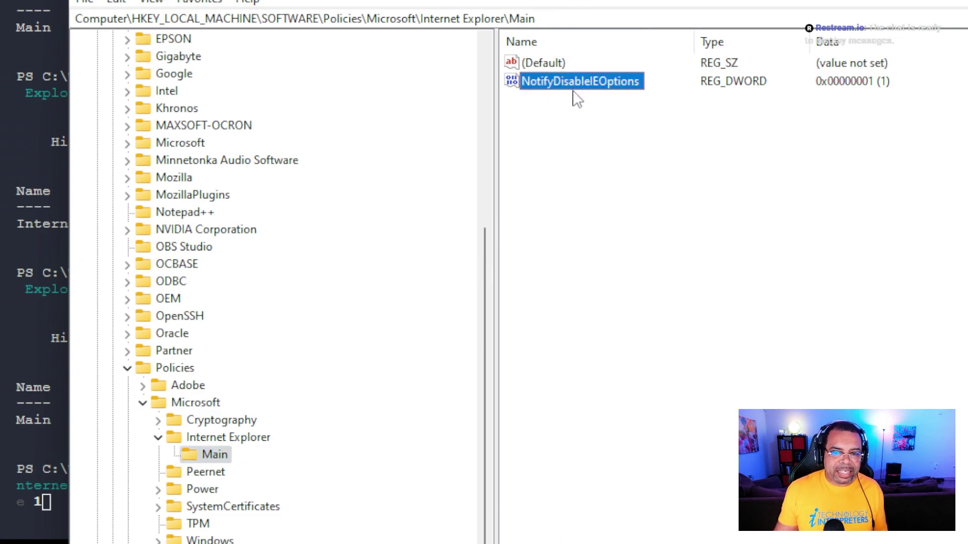
left_click(726, 85)
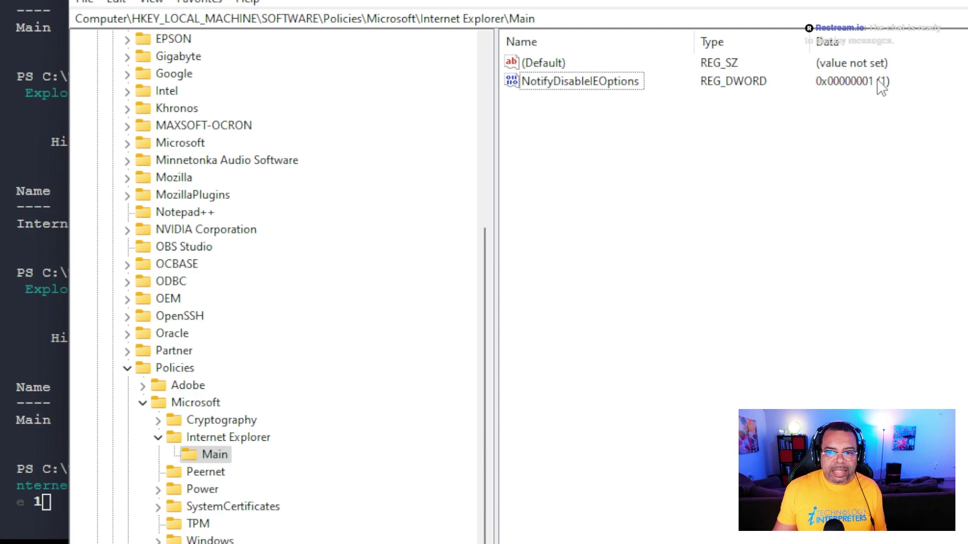
key("alt+F4")
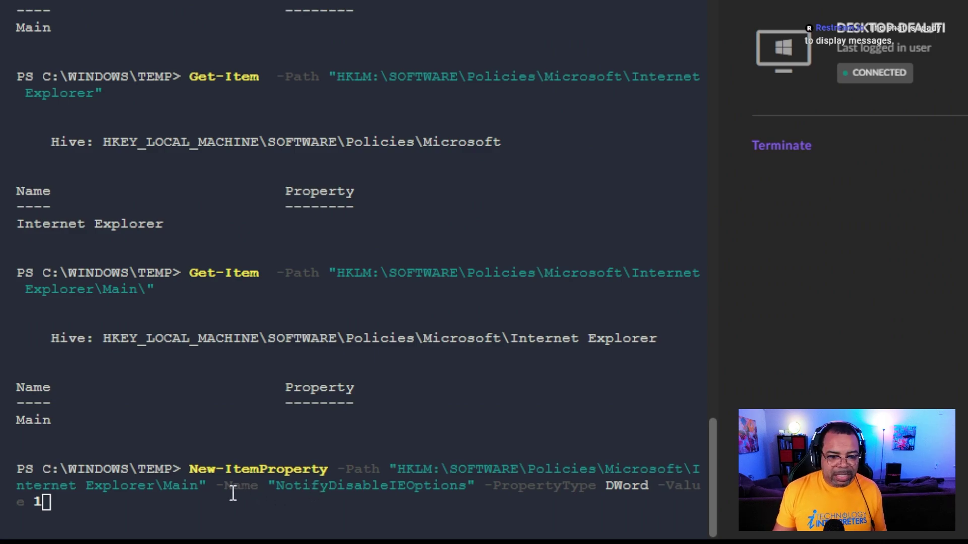
Point out -Name and the NotifyDisableIEOptions value name in the PowerShell command.
left_click(220, 485)
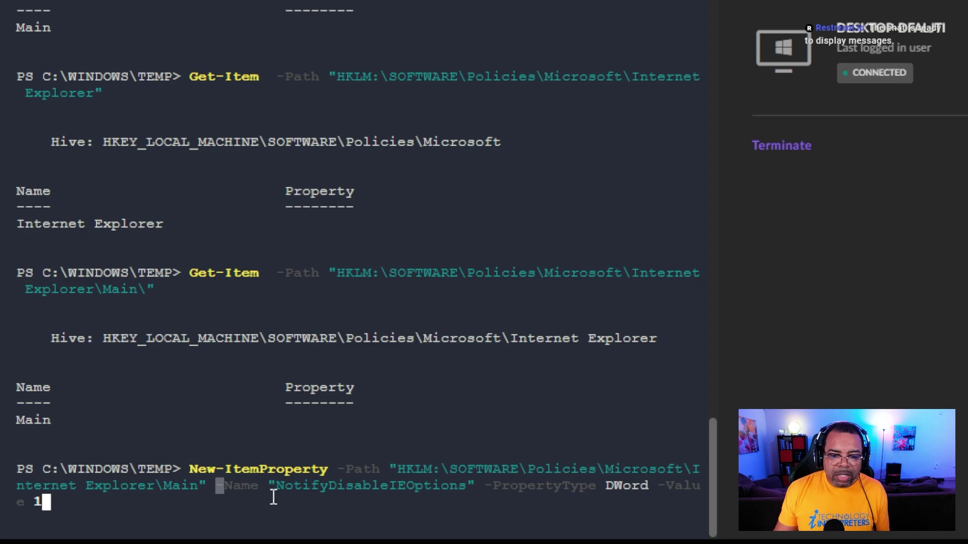
left_click_drag(311, 486, 415, 491)
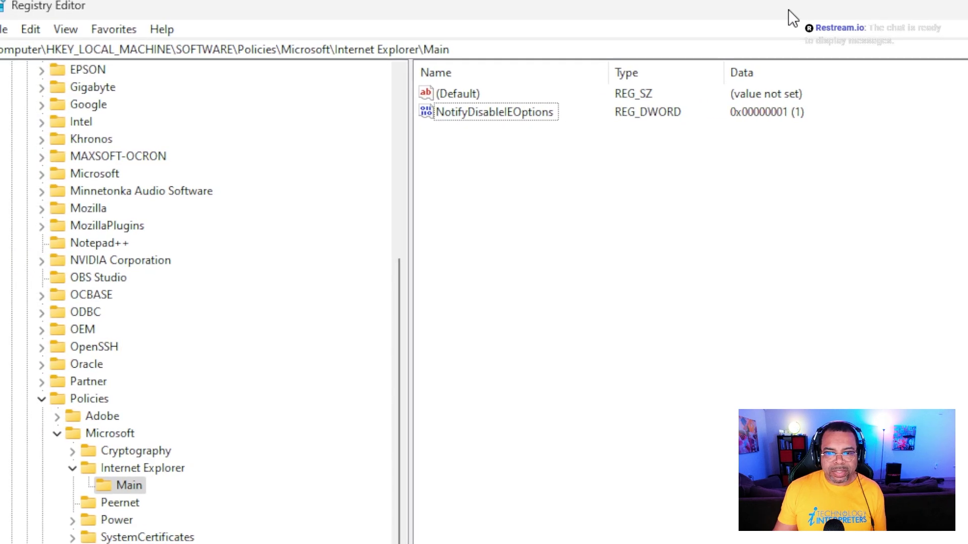
Open NotifyDisableIEOptions for editing, compare its value 1 in hexadecimal and decimal, then cancel.
double_click(438, 114)
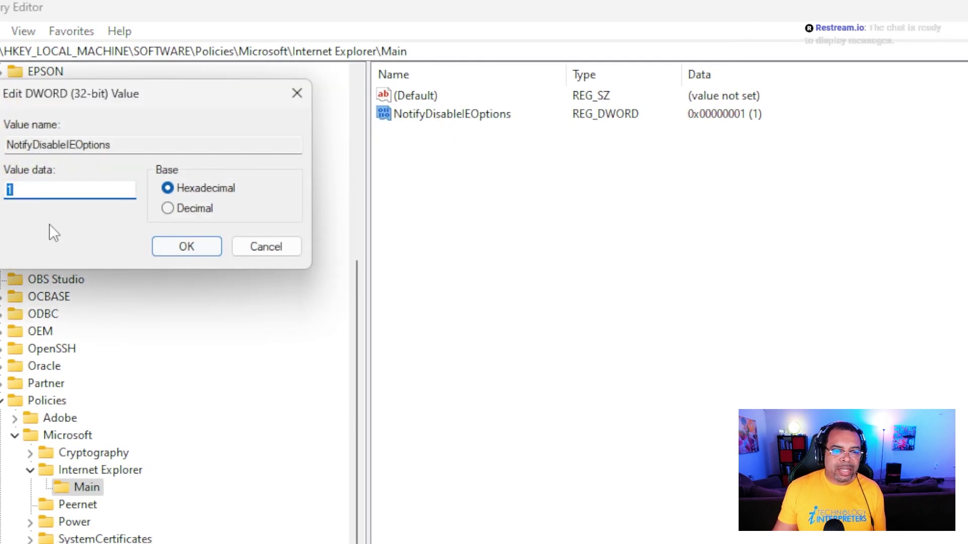
left_click(186, 211)
left_click(207, 192)
left_click(193, 212)
left_click(264, 247)
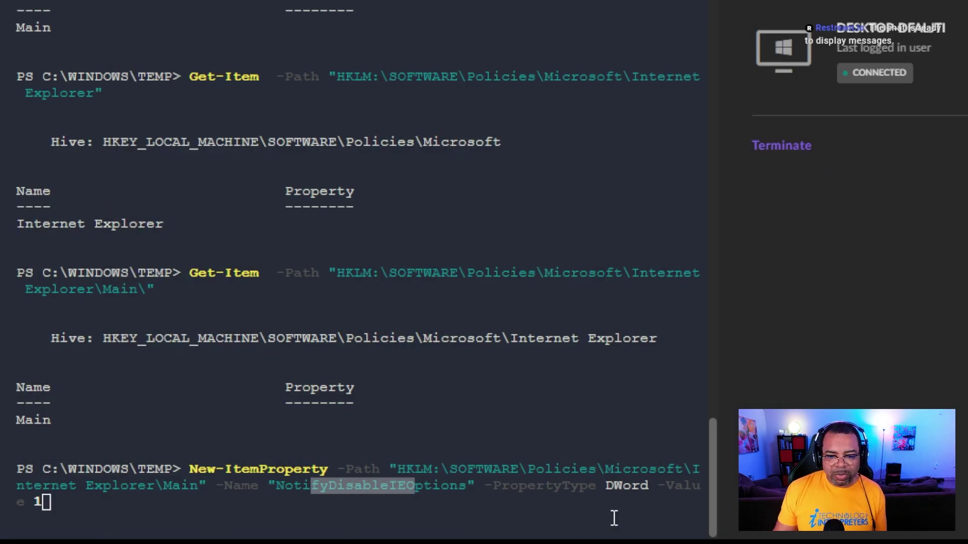
Run New-ItemProperty to create NotifyDisableIEOptions with -Value 1 under the Main key.
left_click_drag(657, 487, 683, 489)
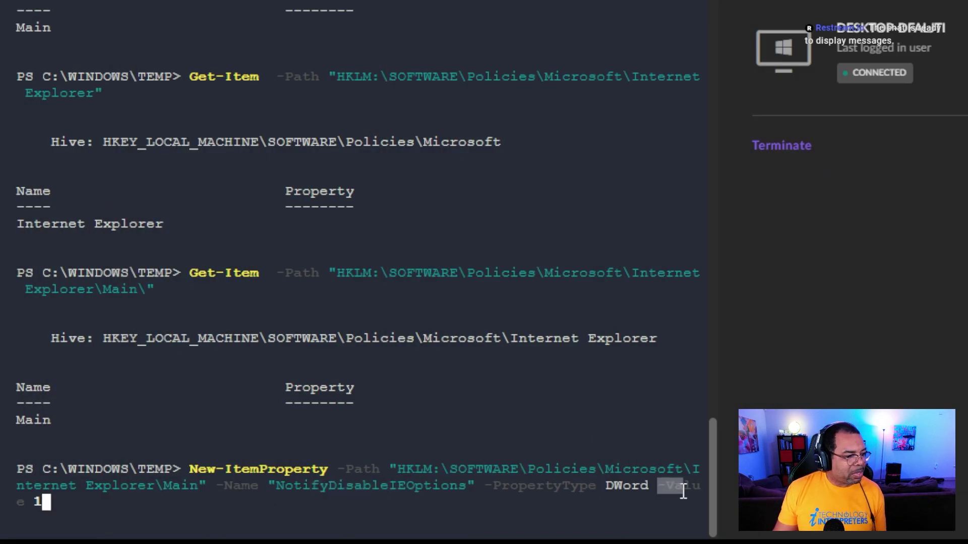
left_click(575, 510)
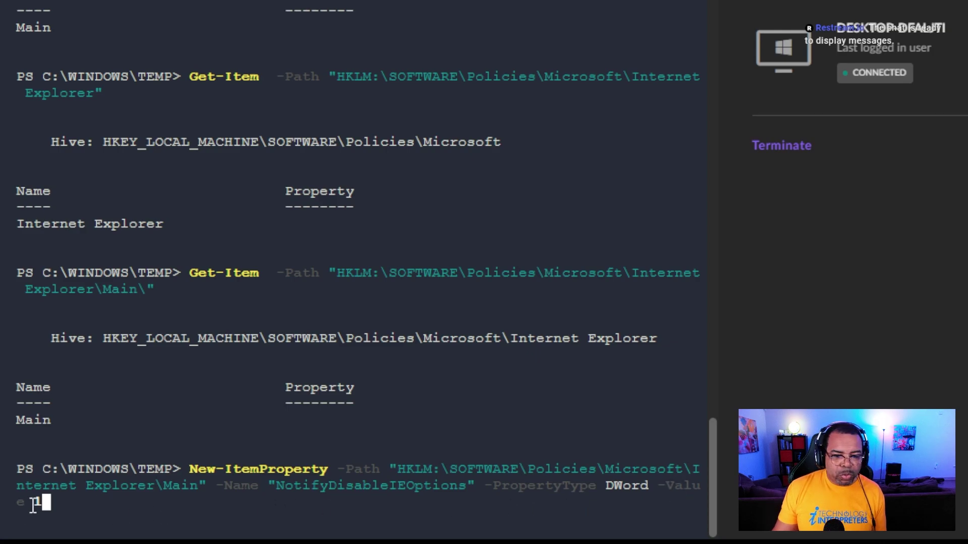
key("Return")
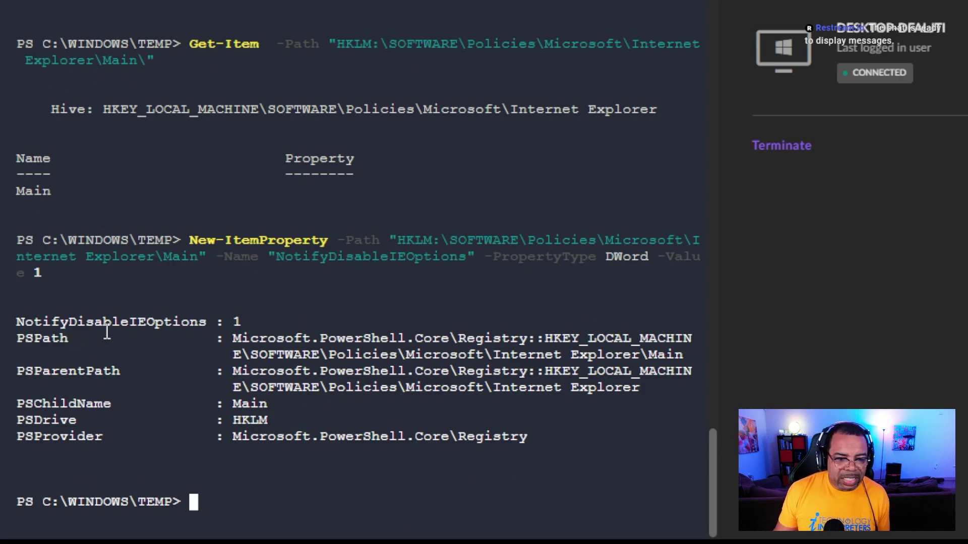
Highlight the NotifyDisableIEOptions : 1 result and the PSPath lines in the output.
left_click_drag(34, 325, 240, 308)
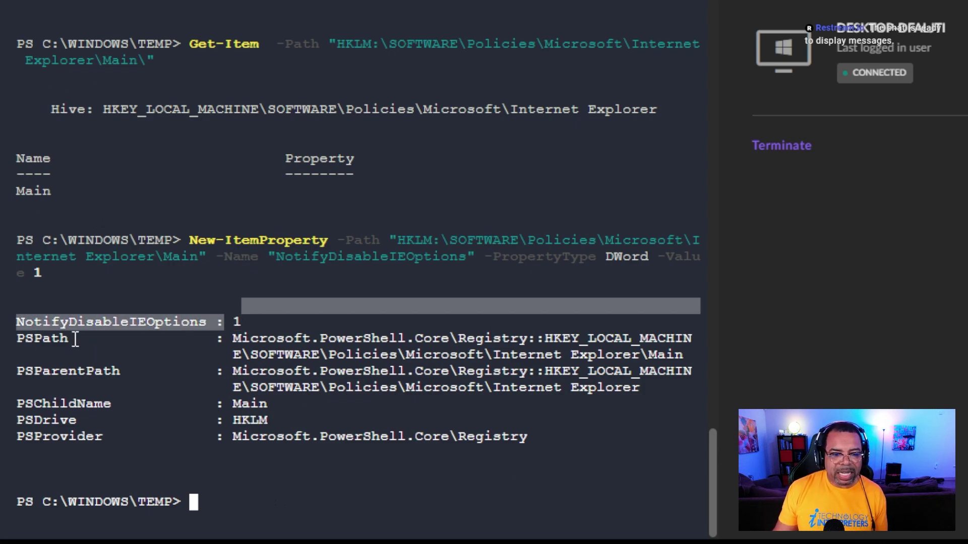
left_click_drag(18, 318, 317, 447)
left_click(335, 447)
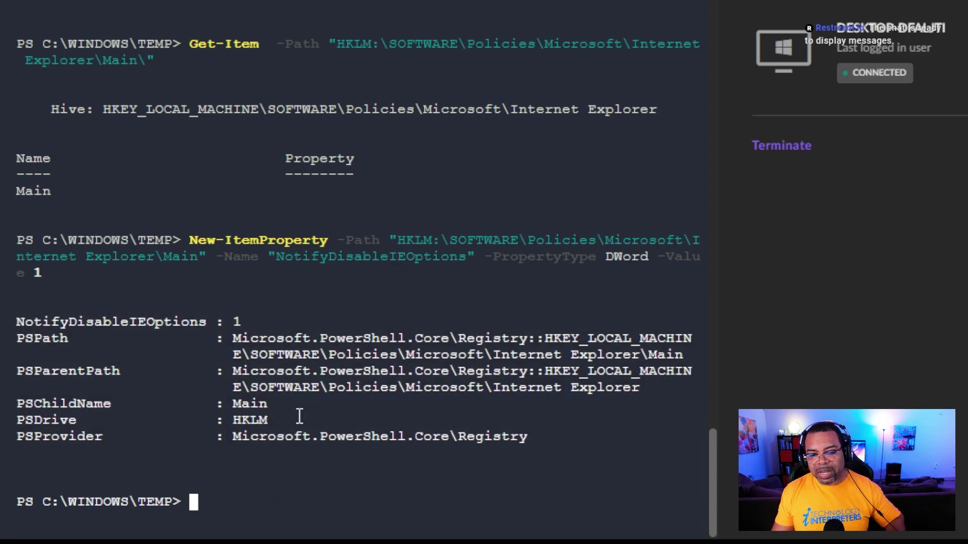
left_click_drag(308, 391, 121, 363)
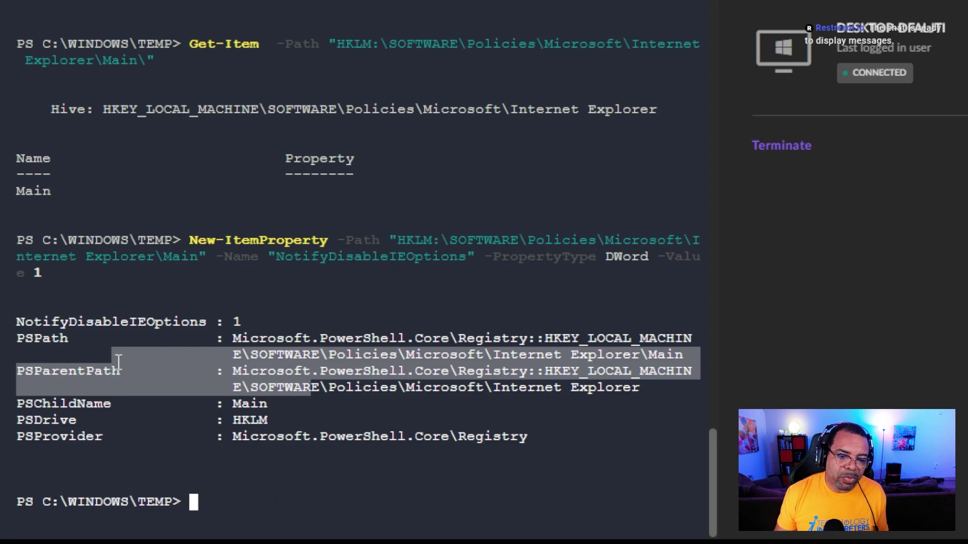
left_click(351, 367)
Rerun Get-Item on the Main key and highlight its NotifyDisableIEOptions : 1 property.
key("Up")
key("Up")
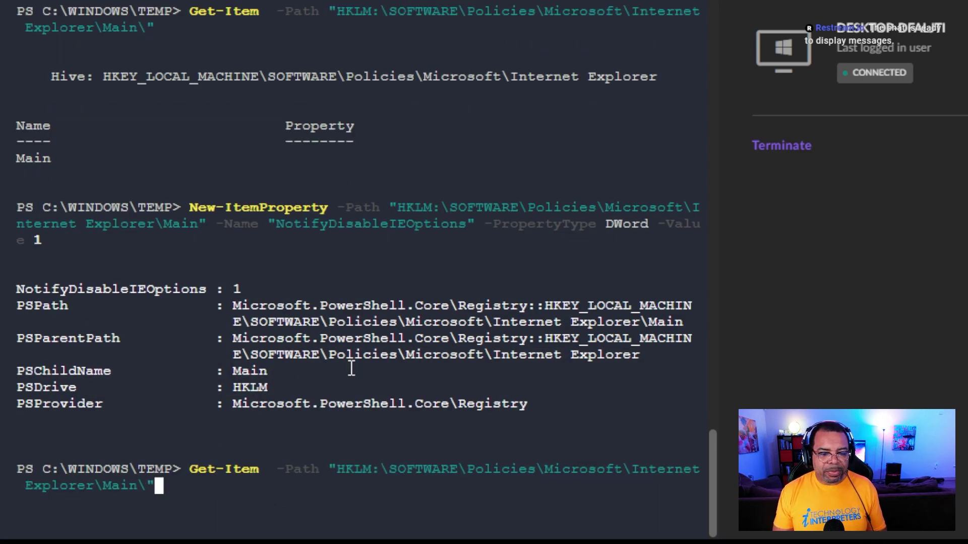
key("Return")
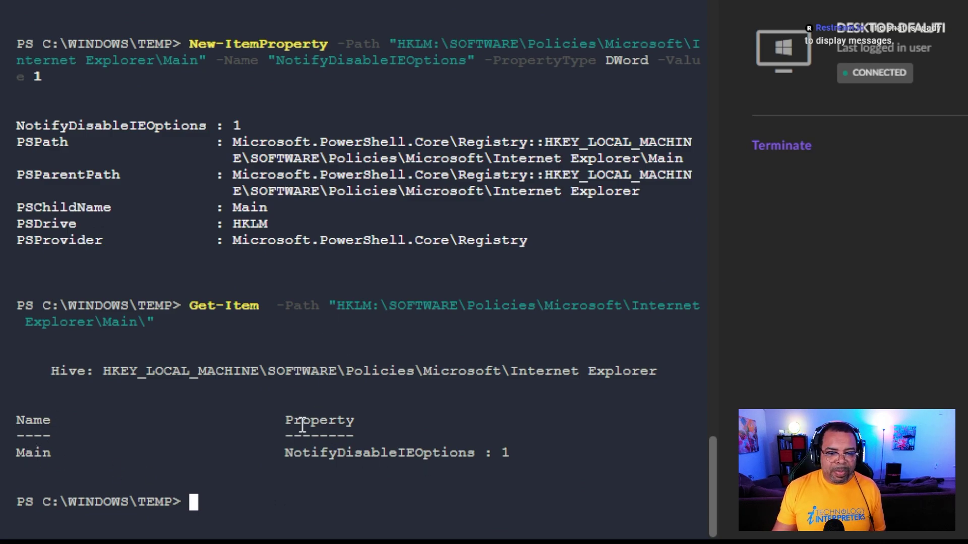
left_click_drag(296, 453, 542, 459)
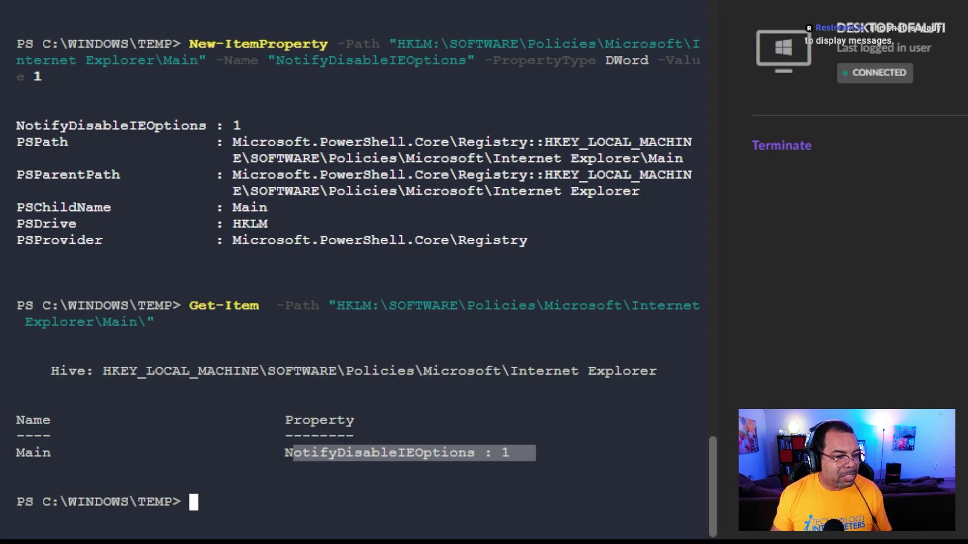
left_click(443, 393)
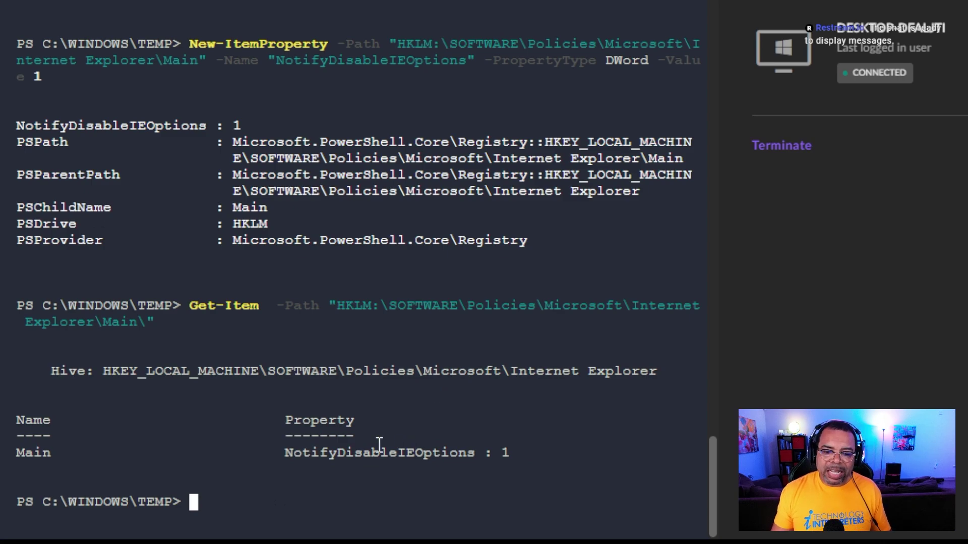
double_click(429, 456)
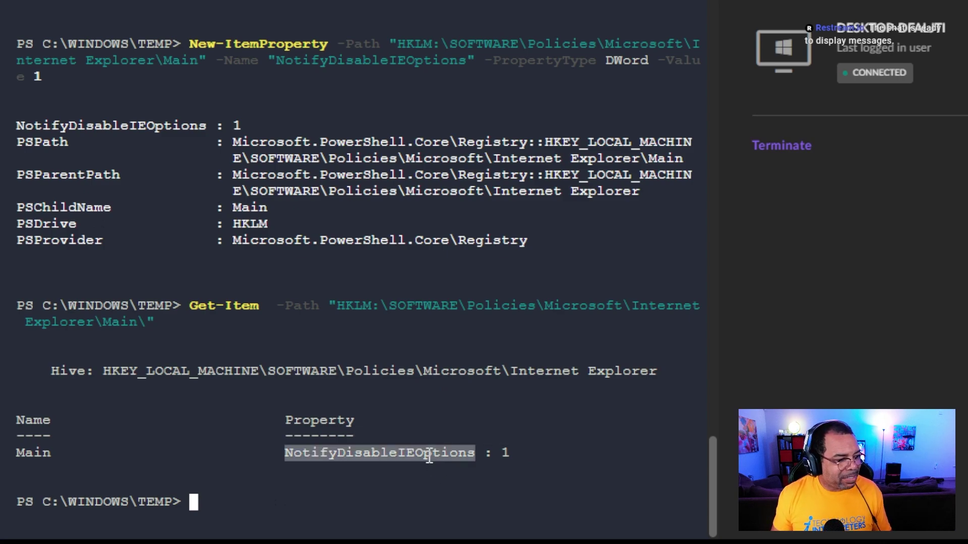